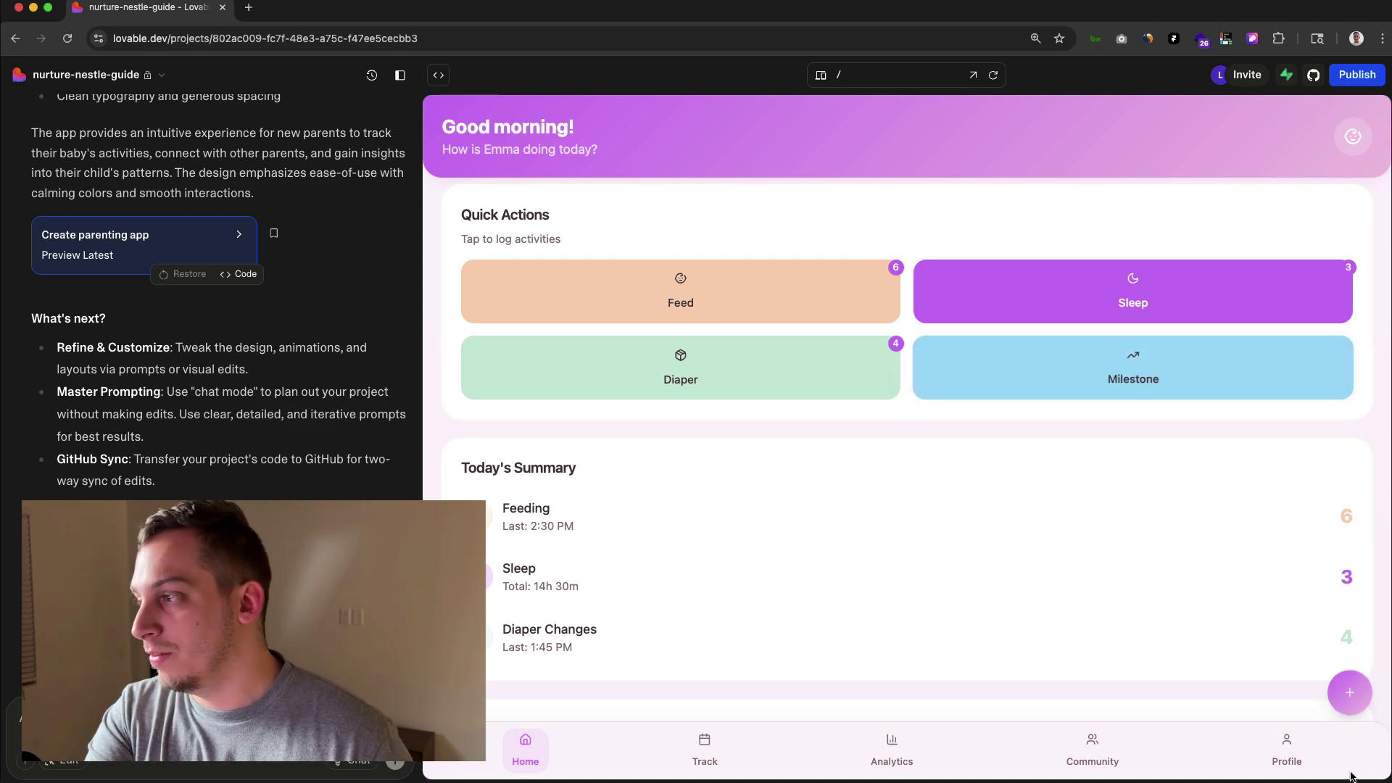
# - Turn on captions for the Organizing My Design Process video, pause it, and jump to about 3:24
pyautogui.scroll(-1, 894, 425)
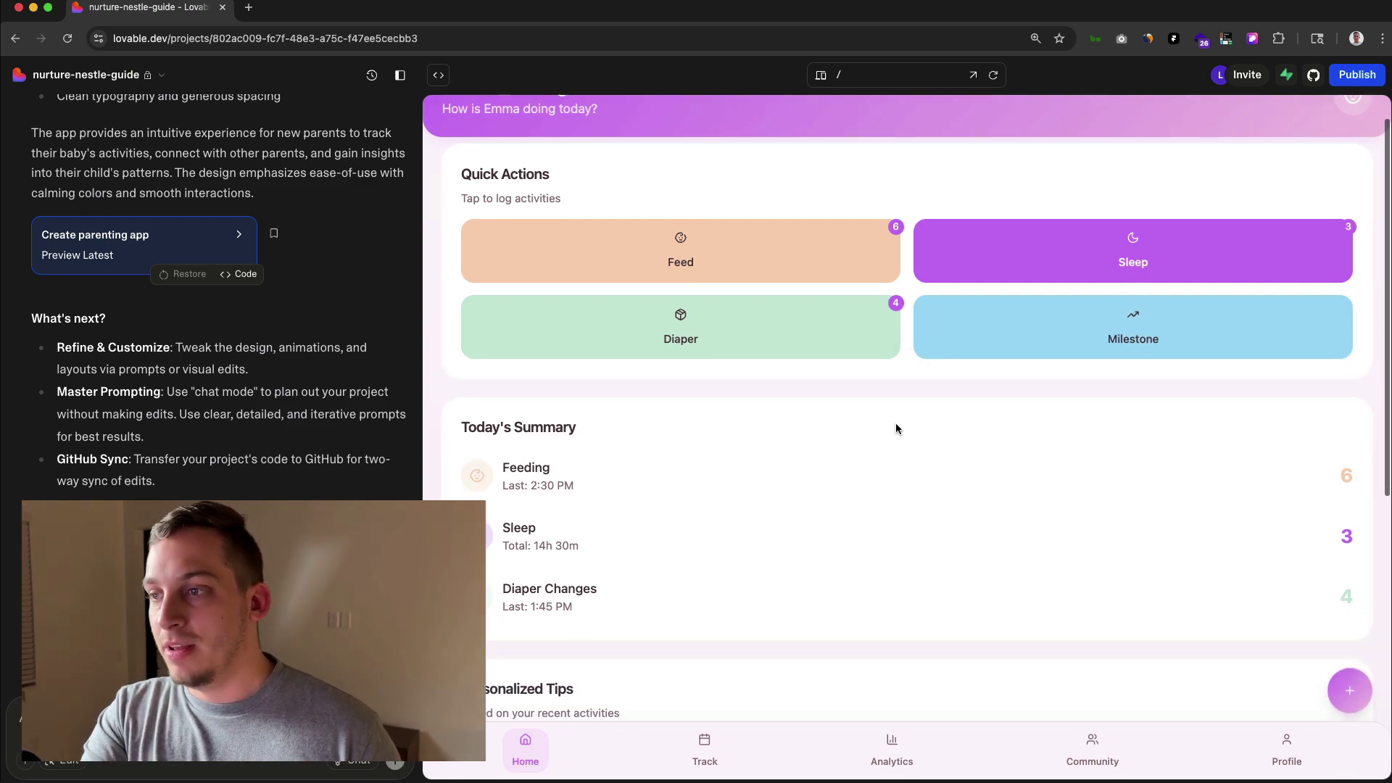
pyautogui.scroll(-1, 896, 428)
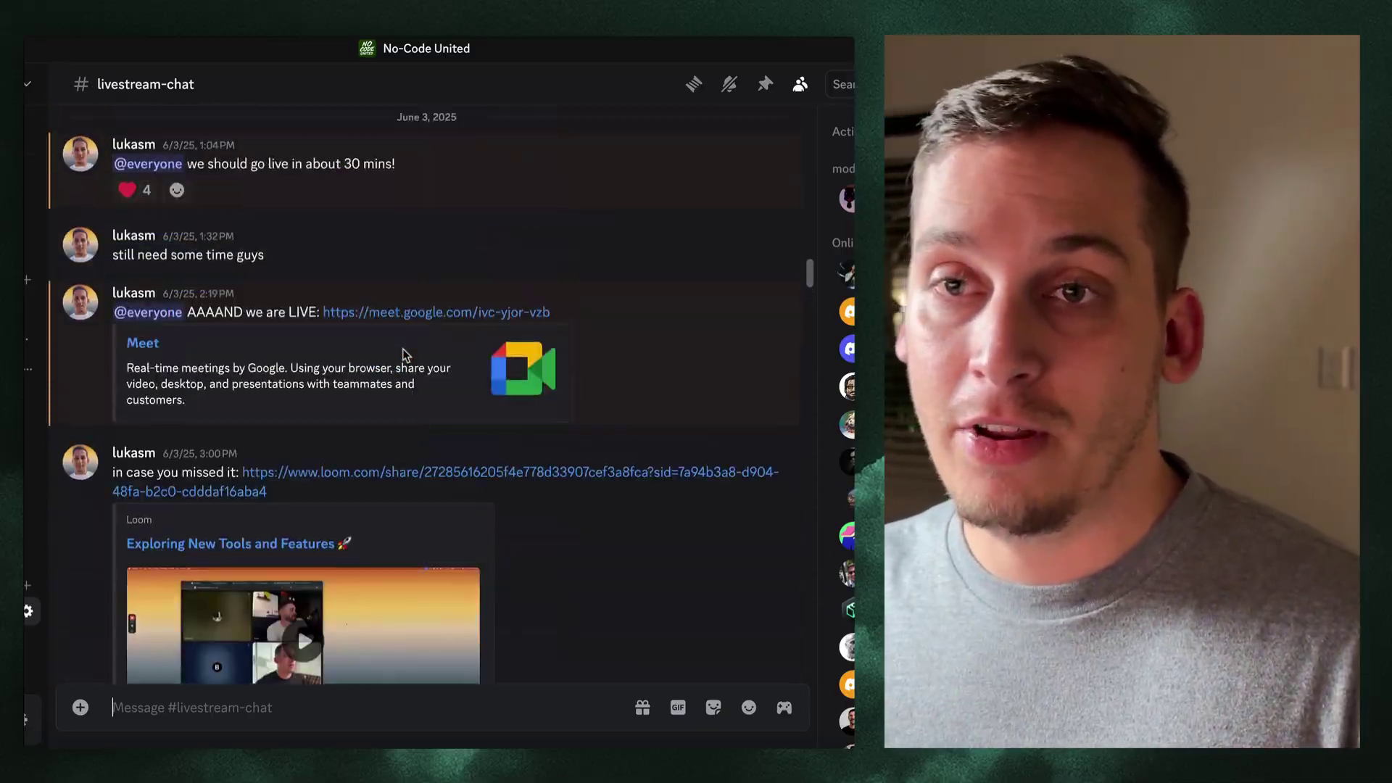
pyautogui.scroll(15, 405, 354)
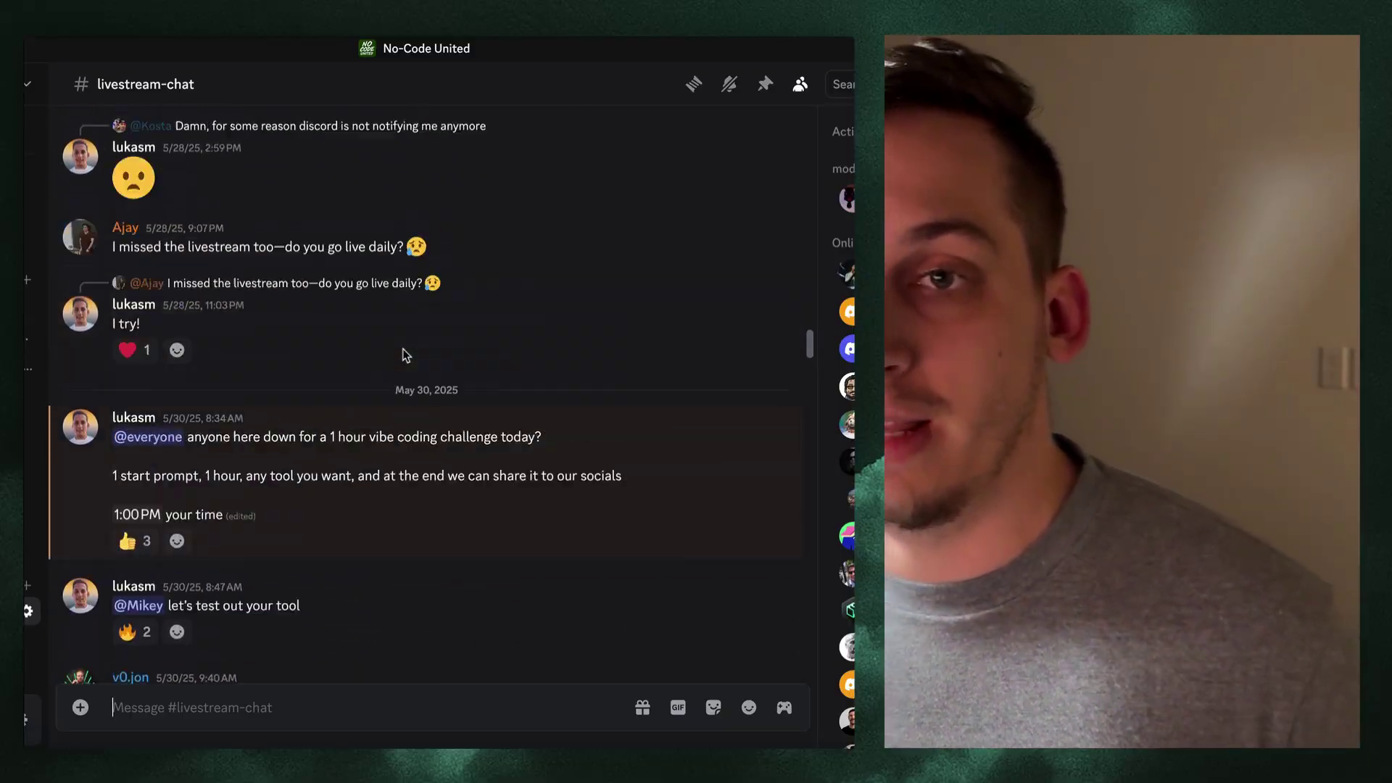
pyautogui.scroll(15, 403, 351)
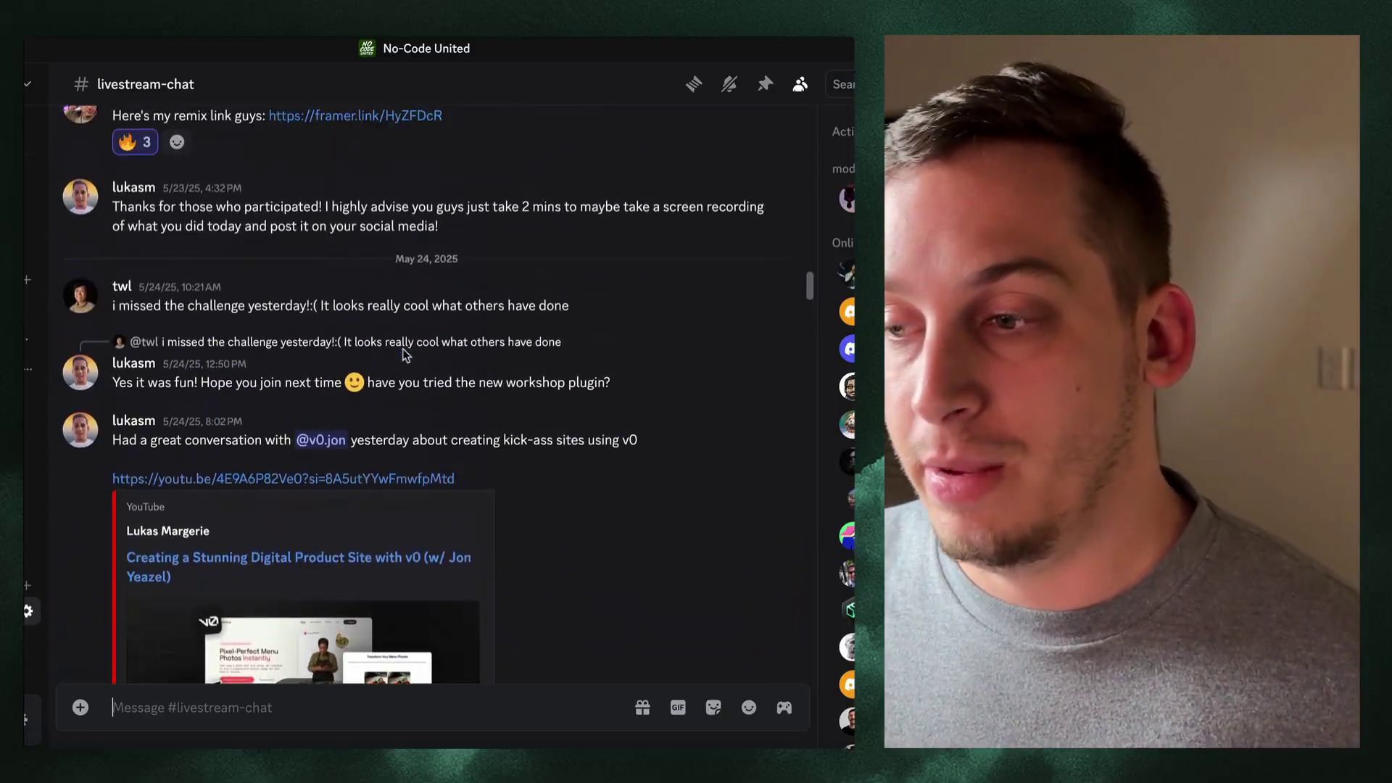
pyautogui.scroll(15, 406, 355)
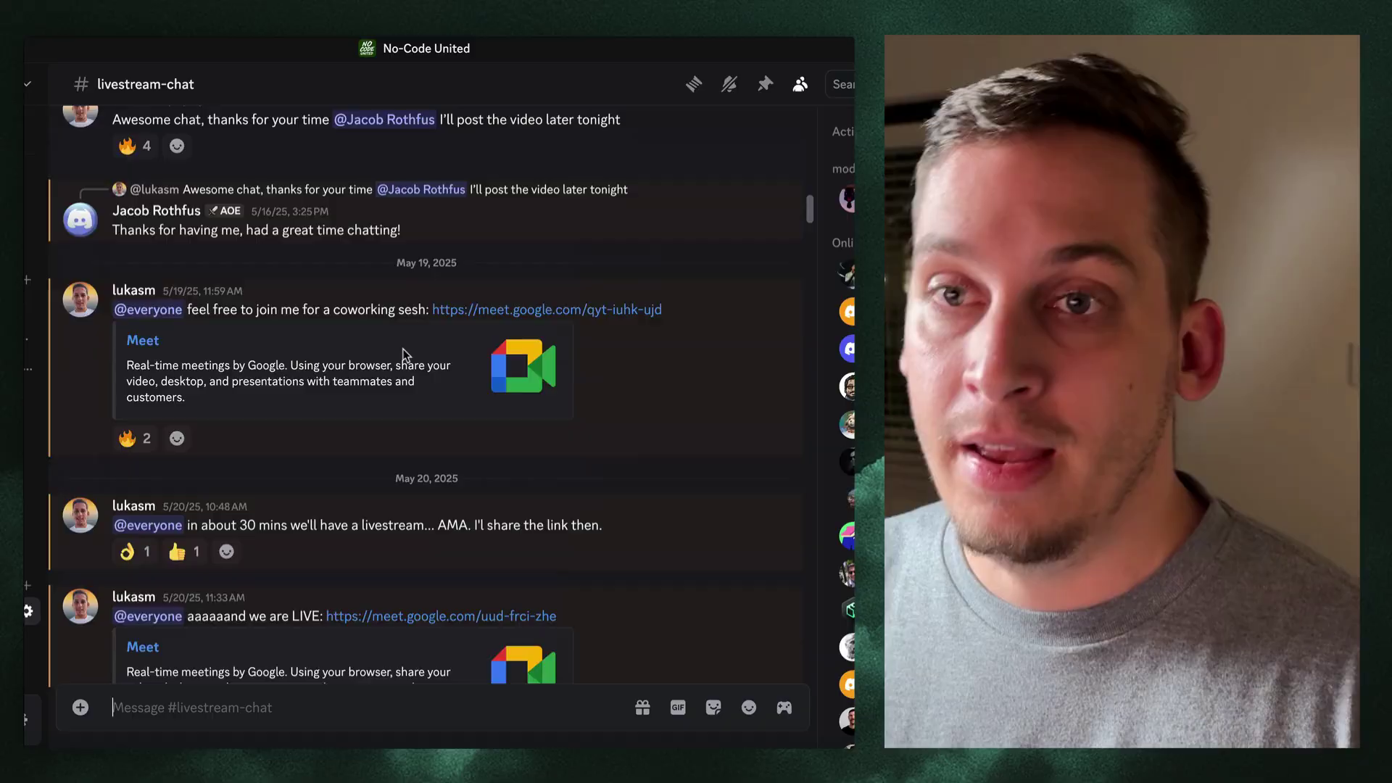
pyautogui.scroll(8, 405, 353)
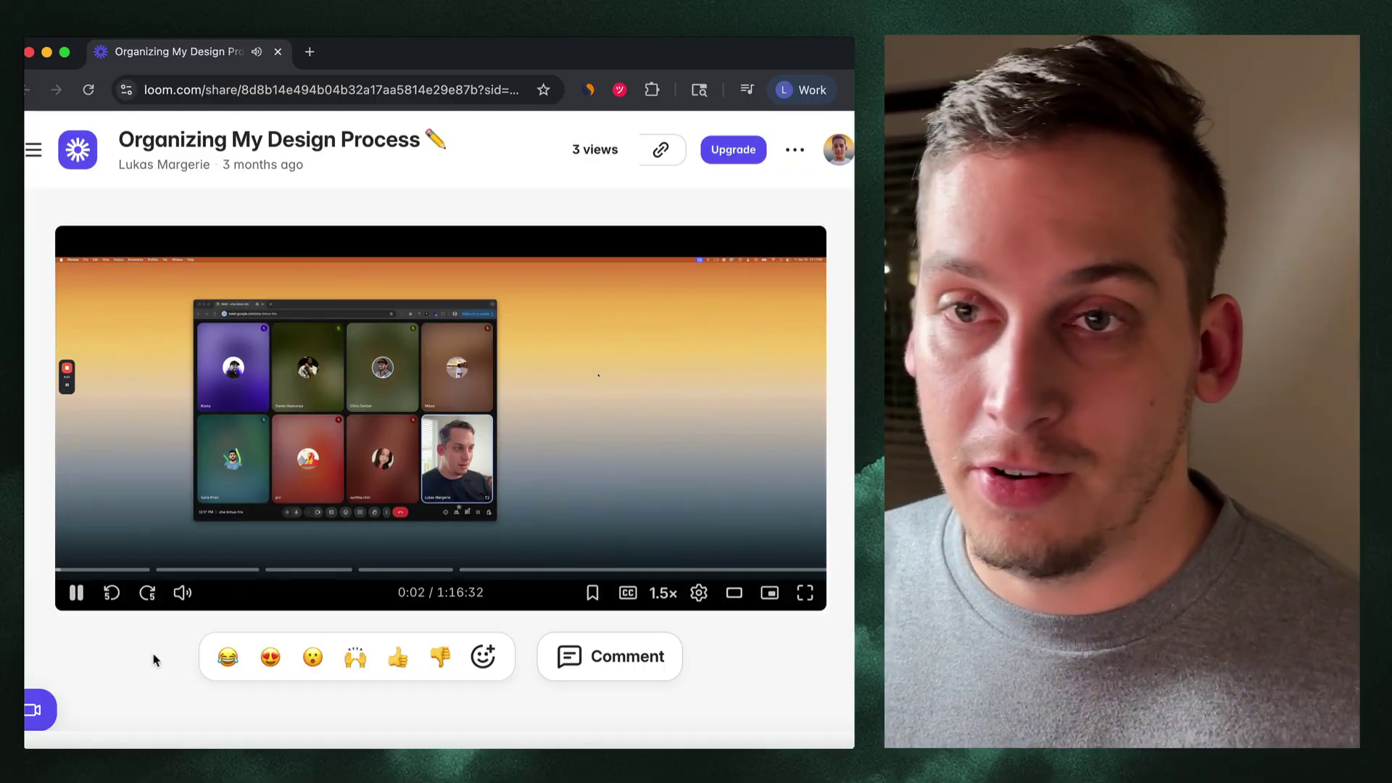
pyautogui.moveTo(527, 550)
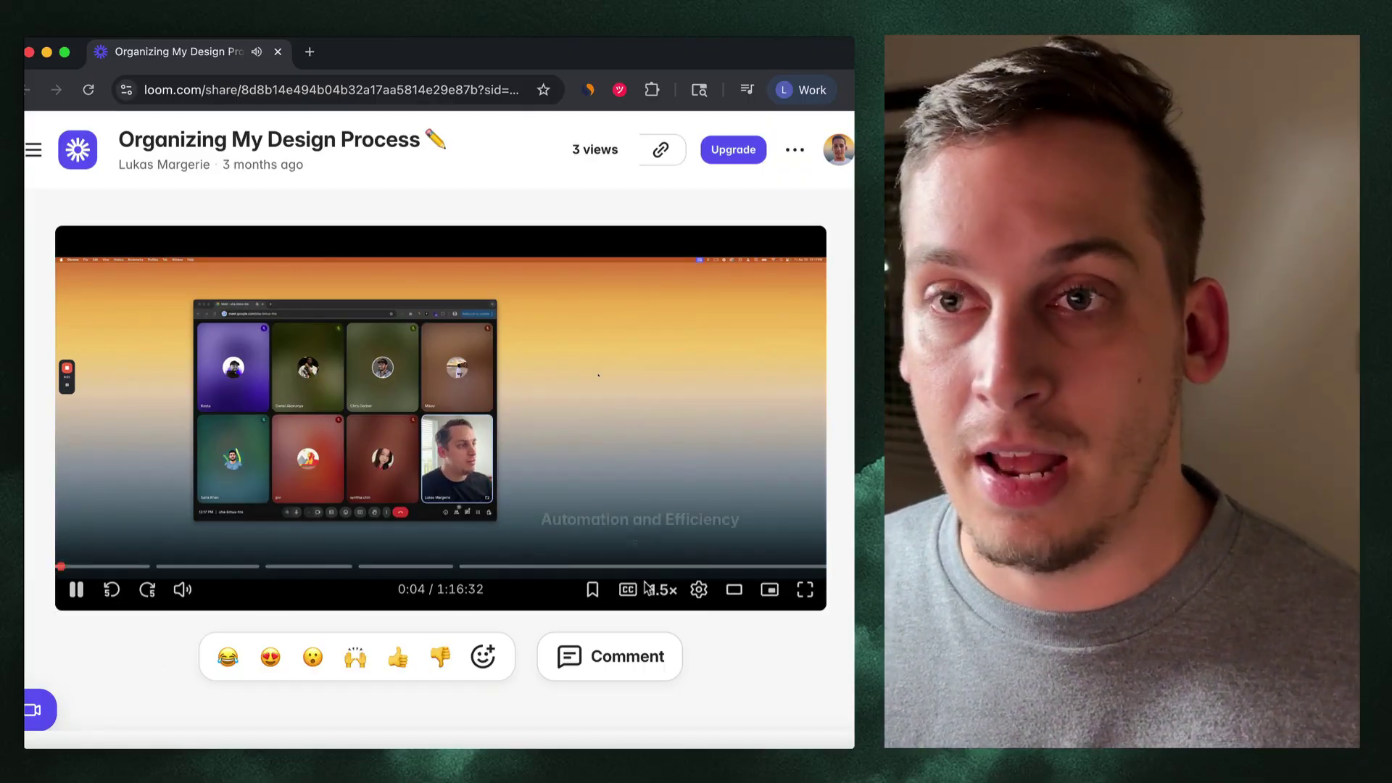
pyautogui.click(628, 589)
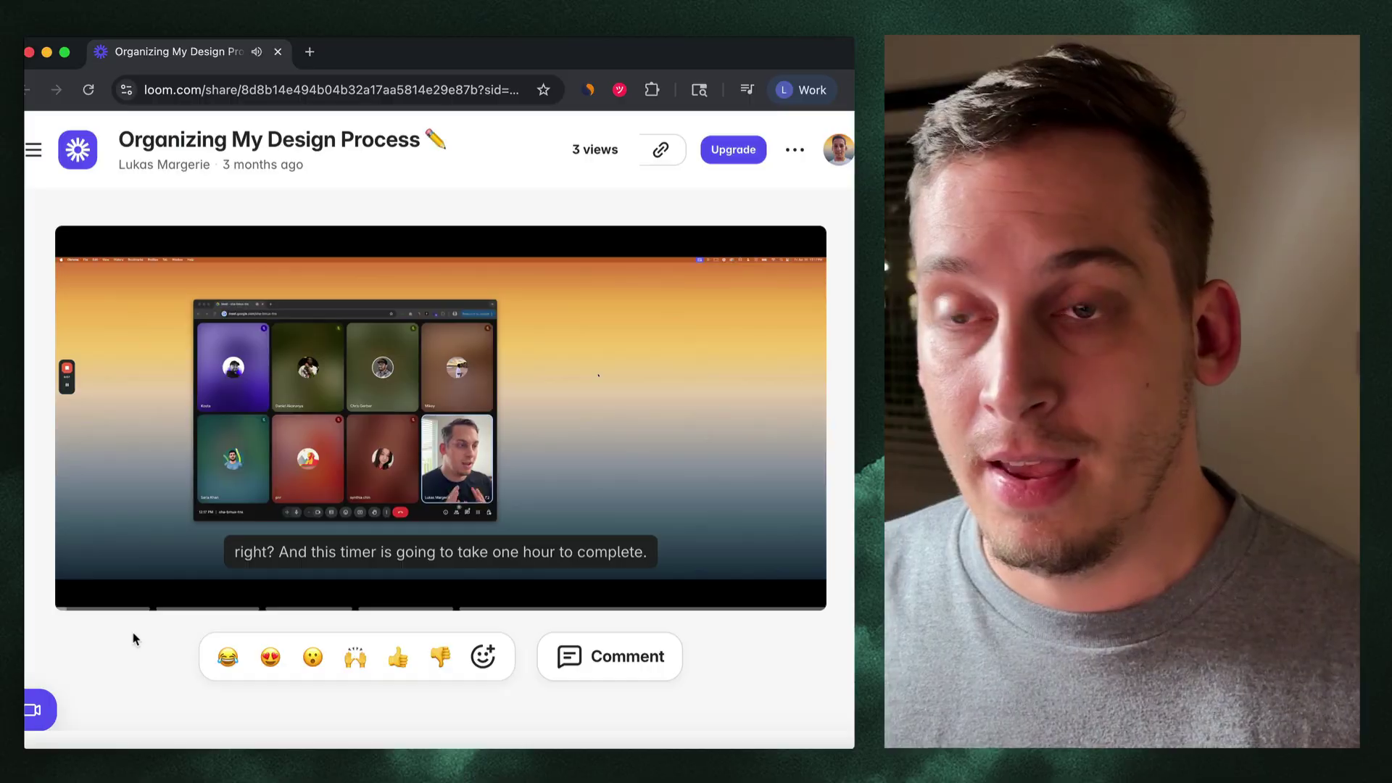
pyautogui.press('space')
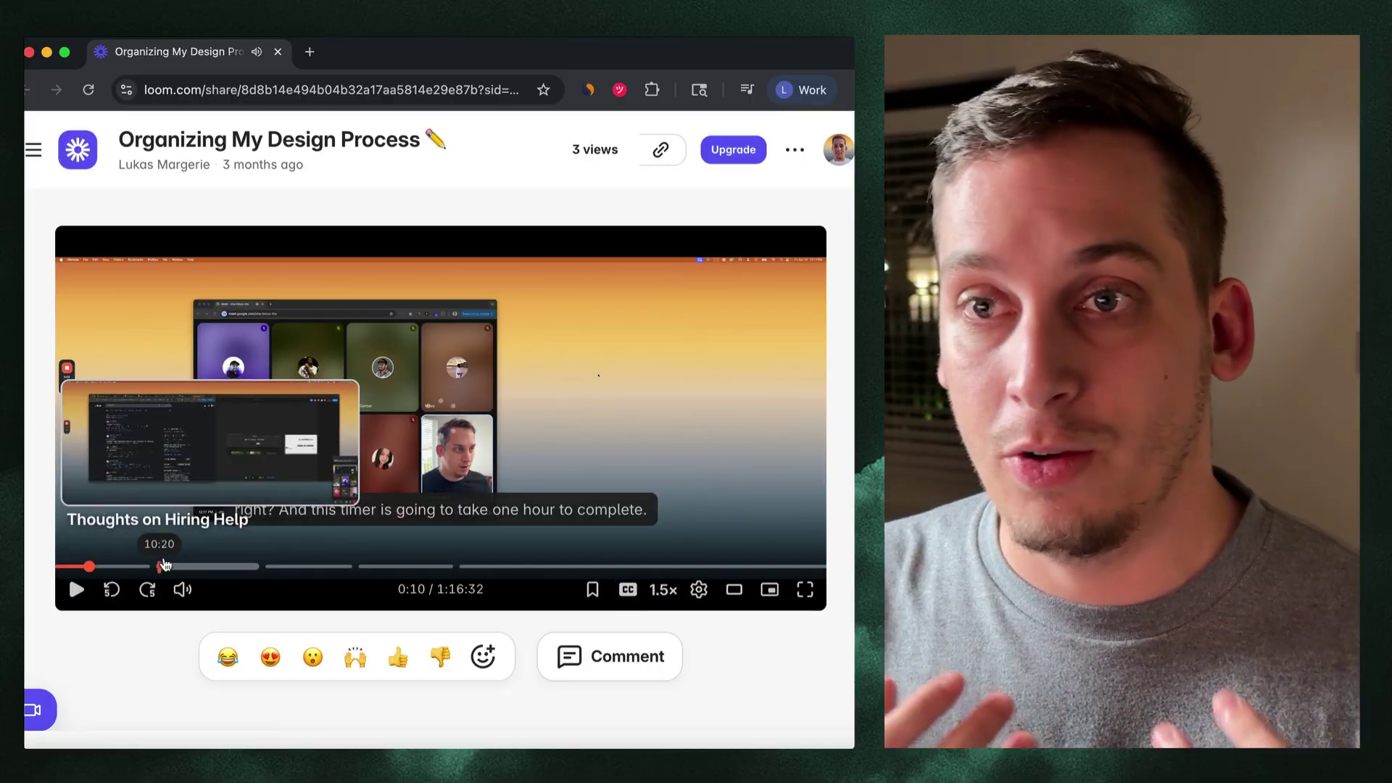
pyautogui.click(140, 567)
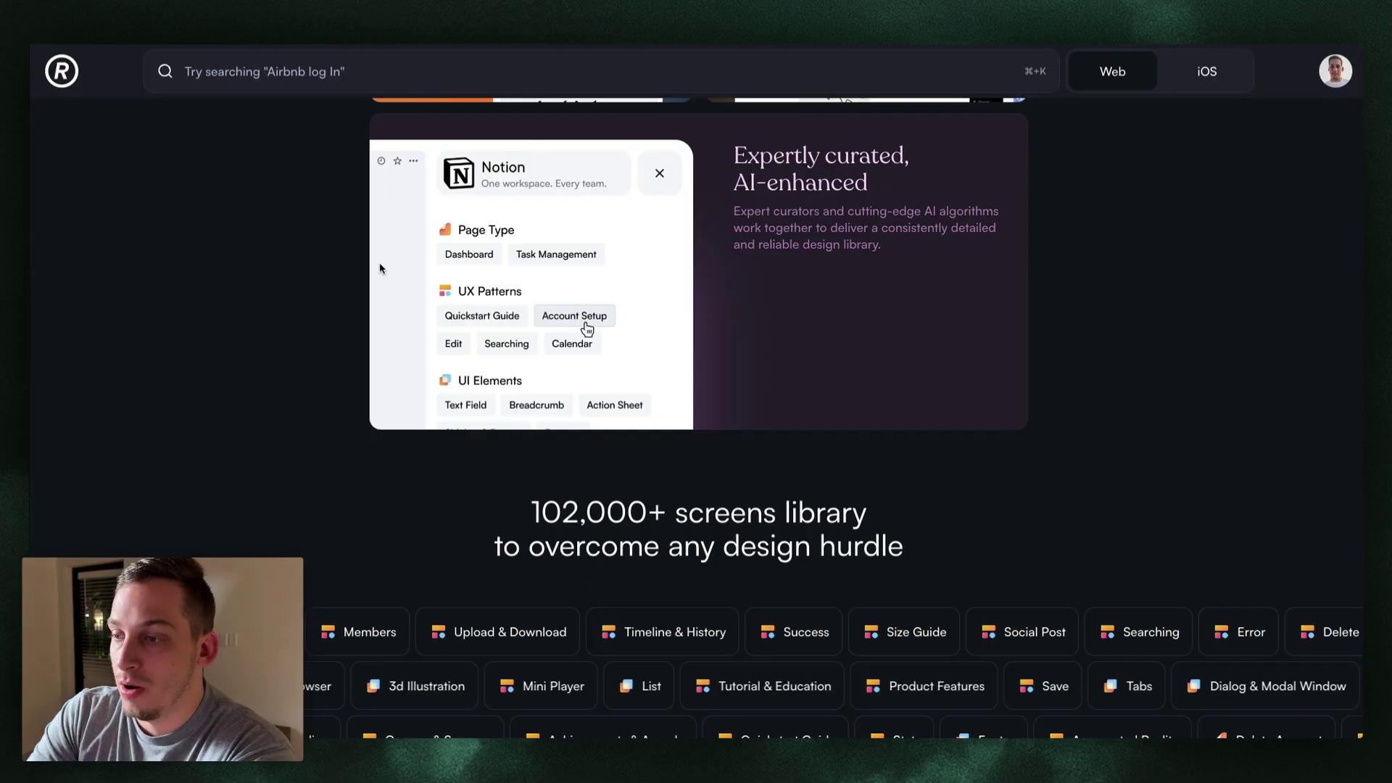
# - Switch Mobbin to web apps, open YouTube, and copy its home screen image
pyautogui.scroll(20, 380, 269)
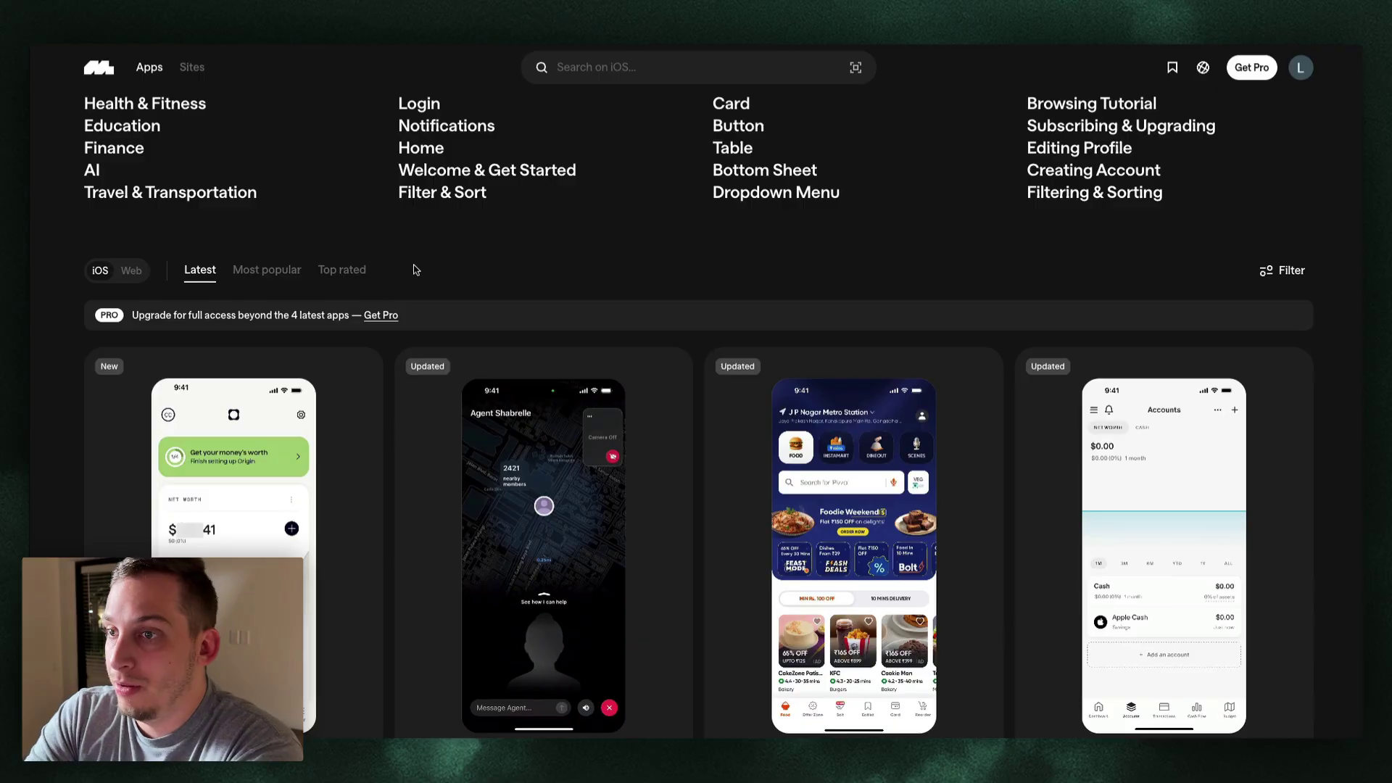
pyautogui.click(131, 271)
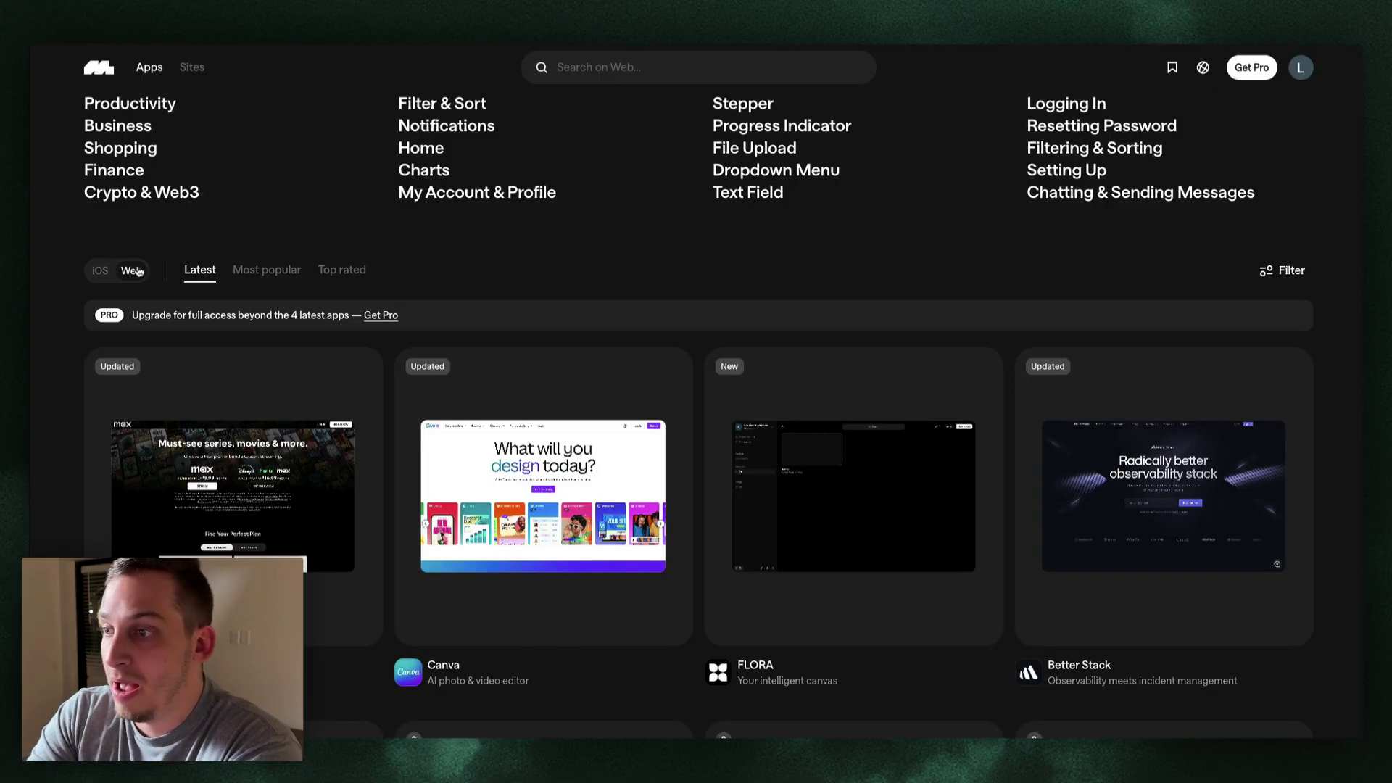
pyautogui.scroll(-3, 403, 271)
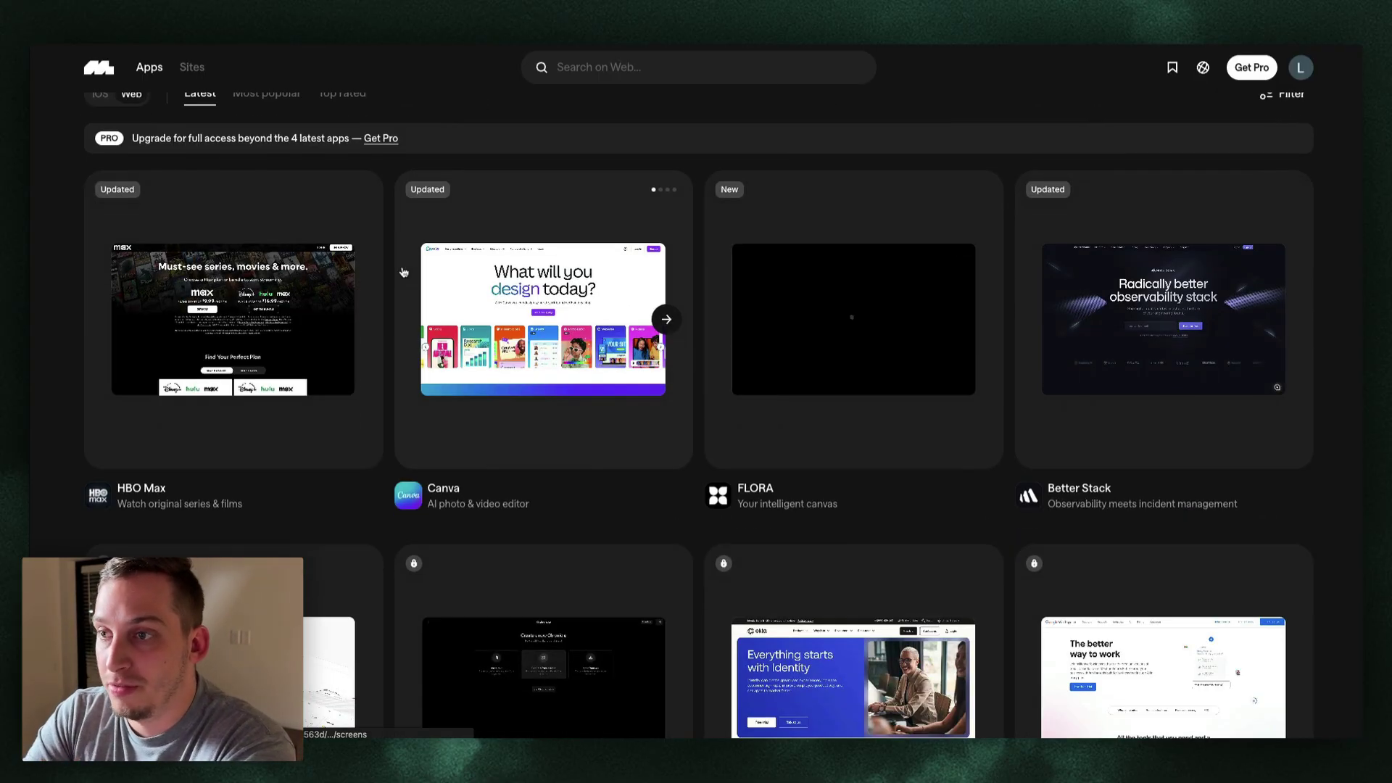
pyautogui.click(462, 350)
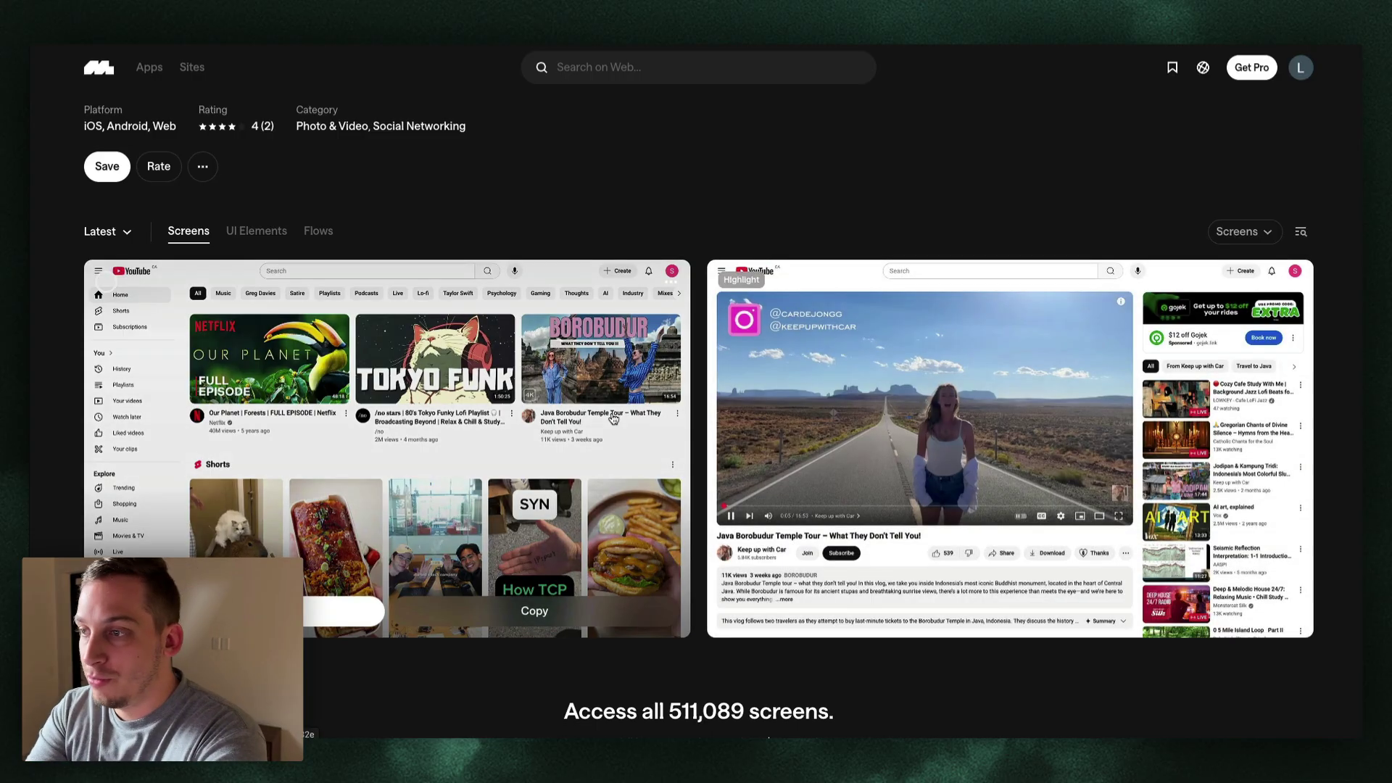
pyautogui.click(612, 428)
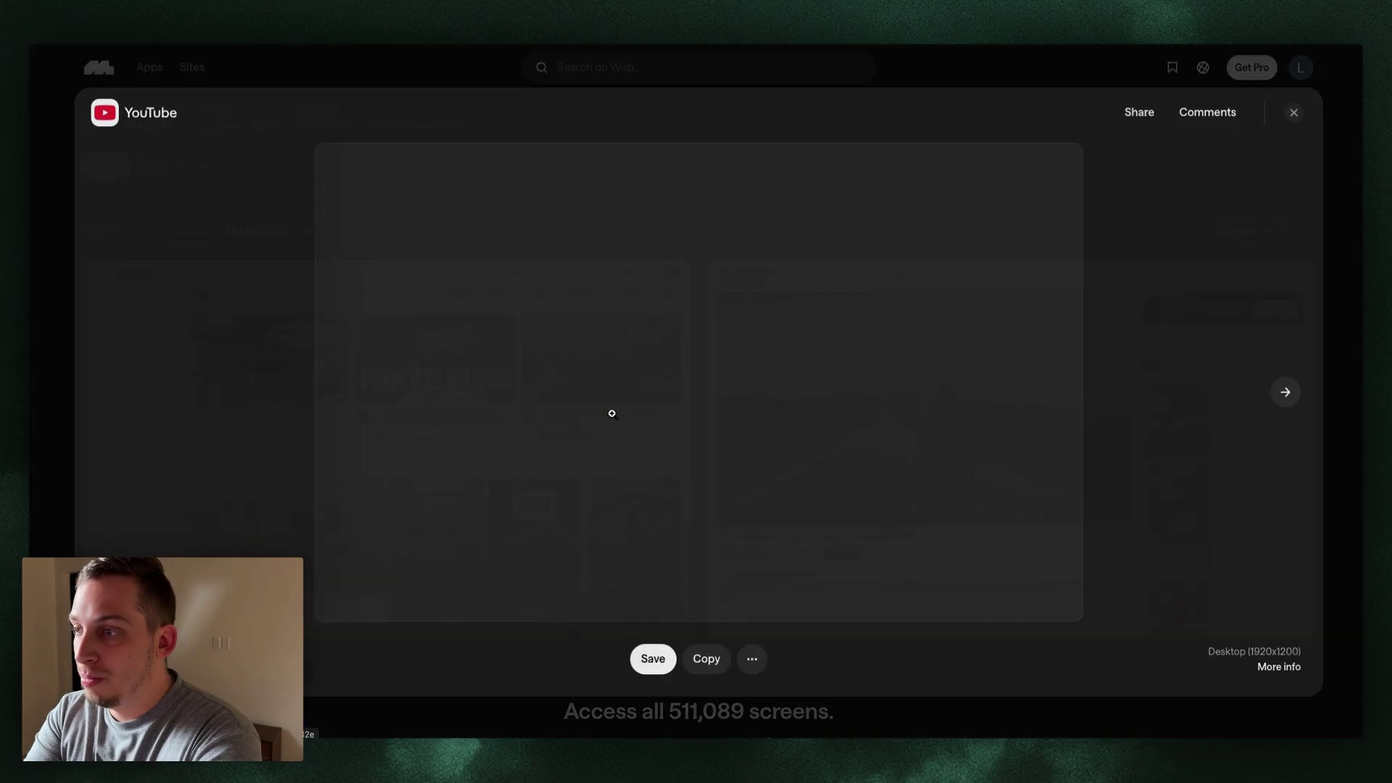
pyautogui.rightClick(739, 370)
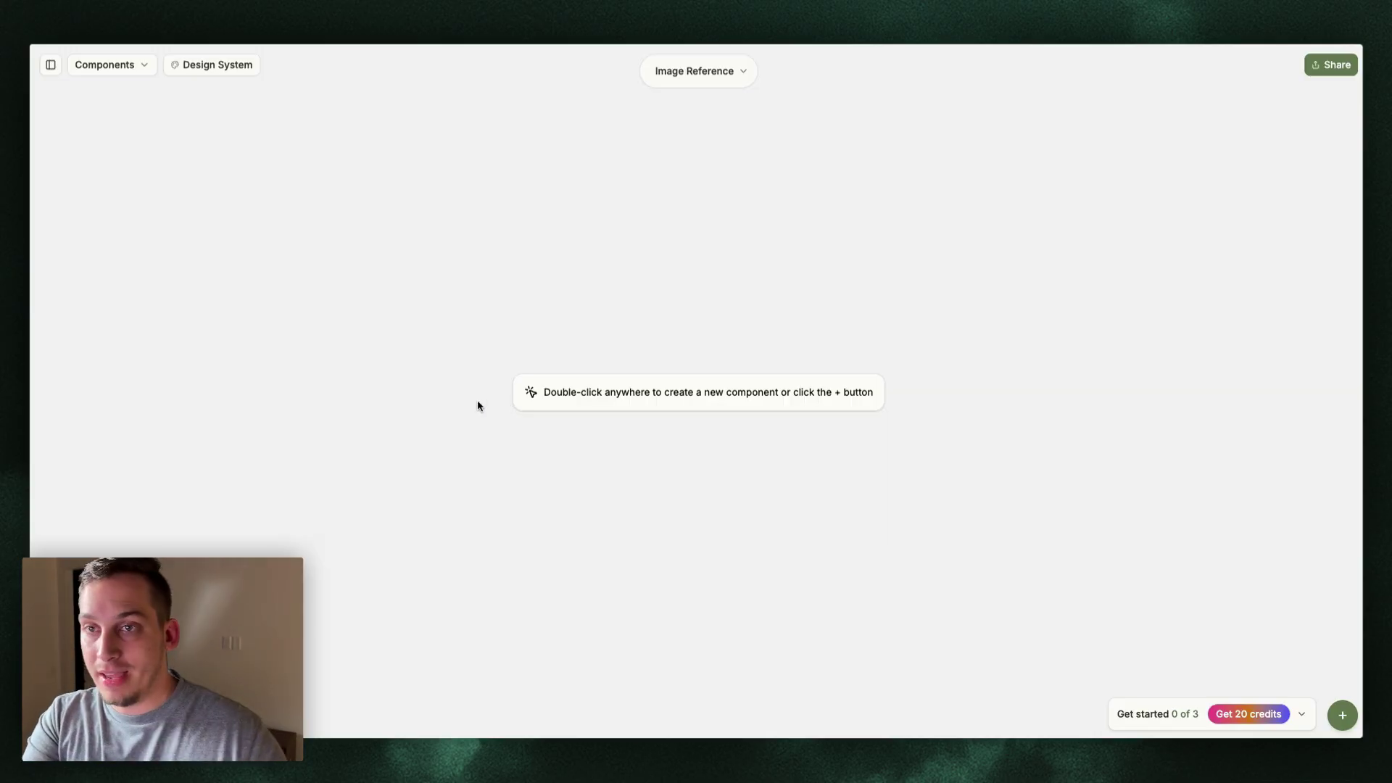
# - Add a new component and ask MagicPath whether it understands the pasted YouTube homepage screenshot
pyautogui.doubleClick(614, 288)
pyautogui.scroll(5, 603, 248)
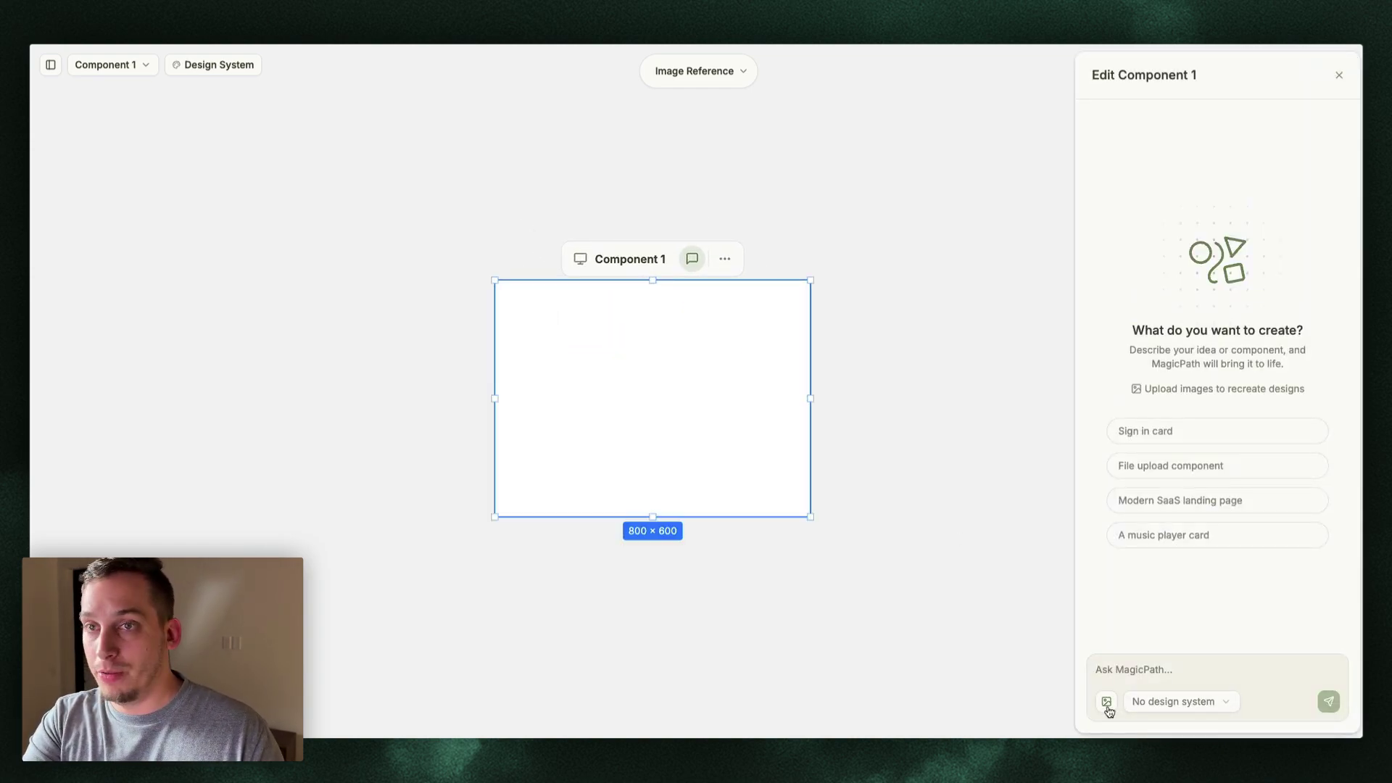
pyautogui.hotkey('ctrl', 'v')
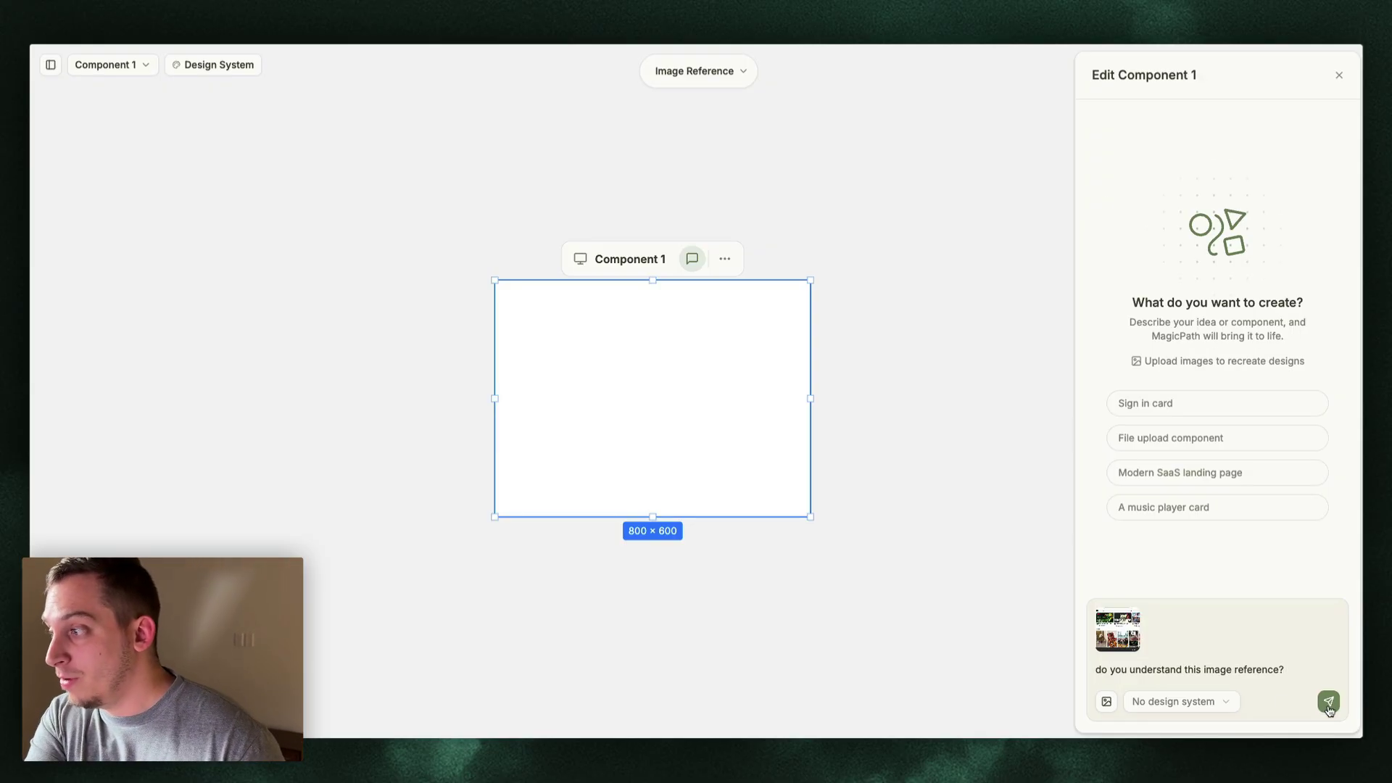
pyautogui.click(1328, 703)
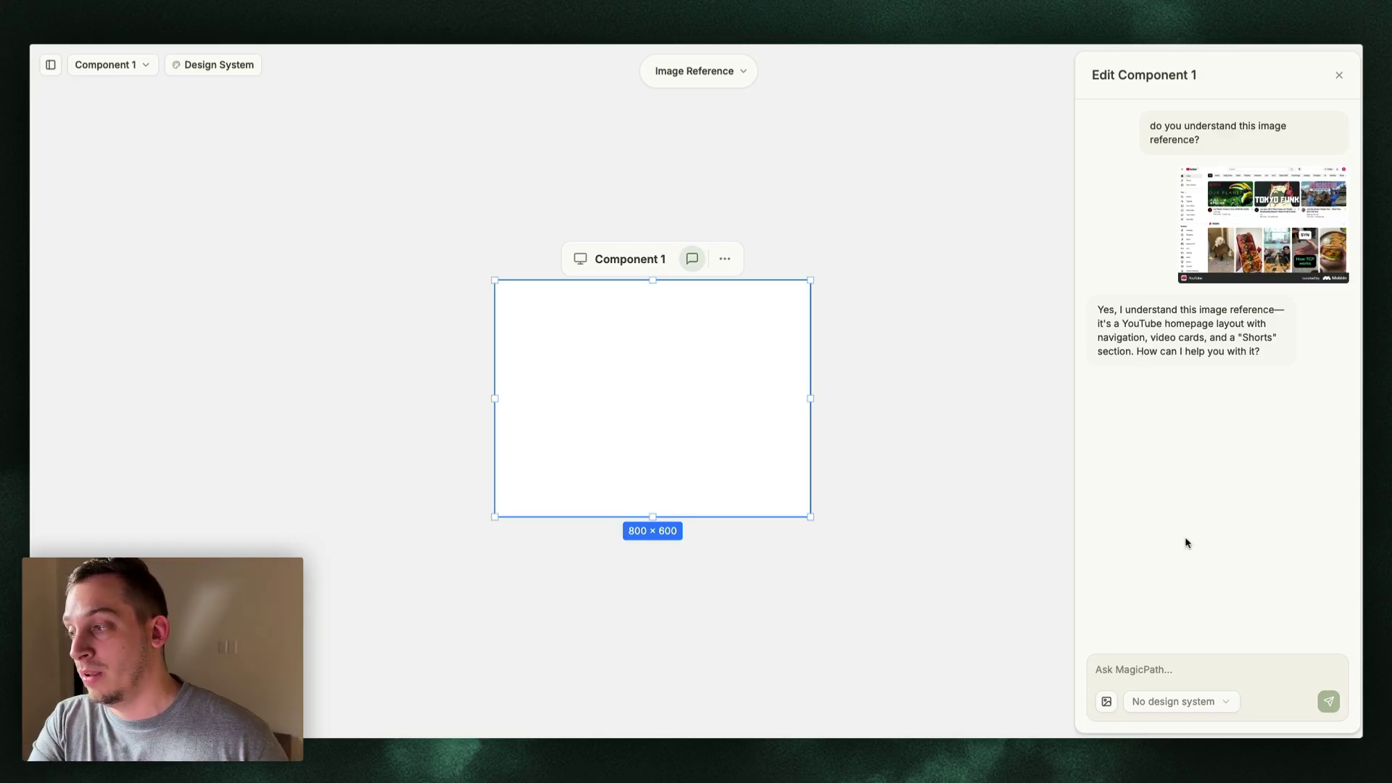
# - Ask MagicPath to 'lets build this out' and expand its progress steps during generation
pyautogui.write('lets build this out')
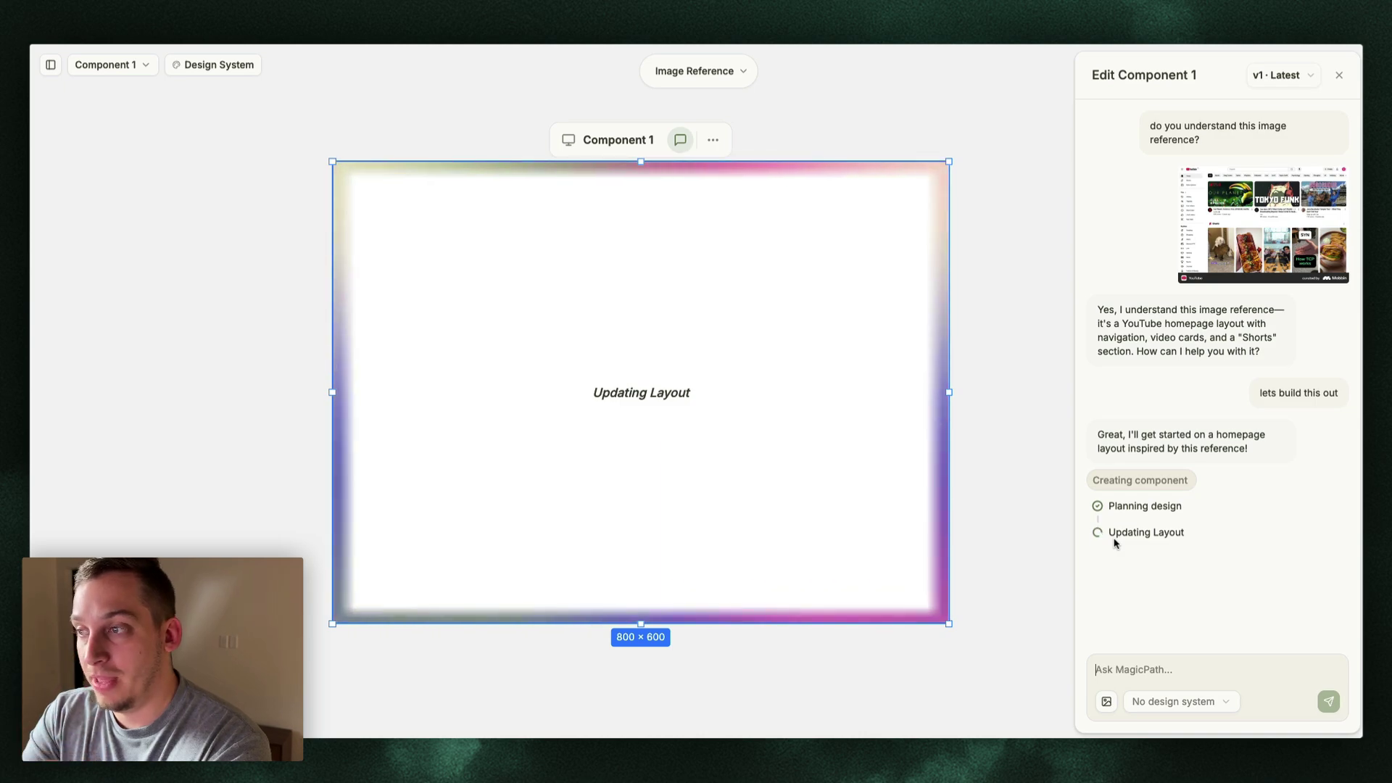
pyautogui.click(1131, 525)
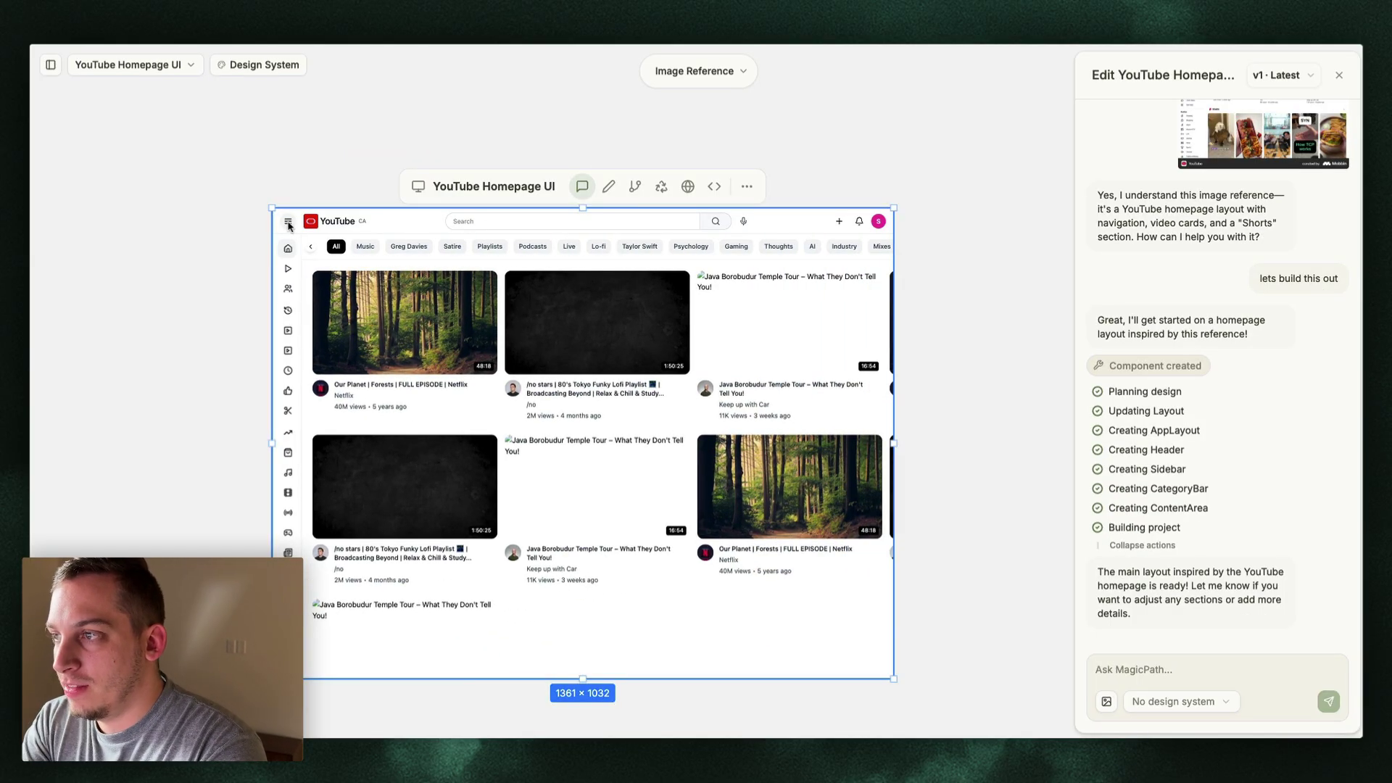
# - Toggle the generated YouTube mockup's sidebar to show labels, then deselect and reselect the homepage frame
pyautogui.click(287, 223)
pyautogui.click(288, 222)
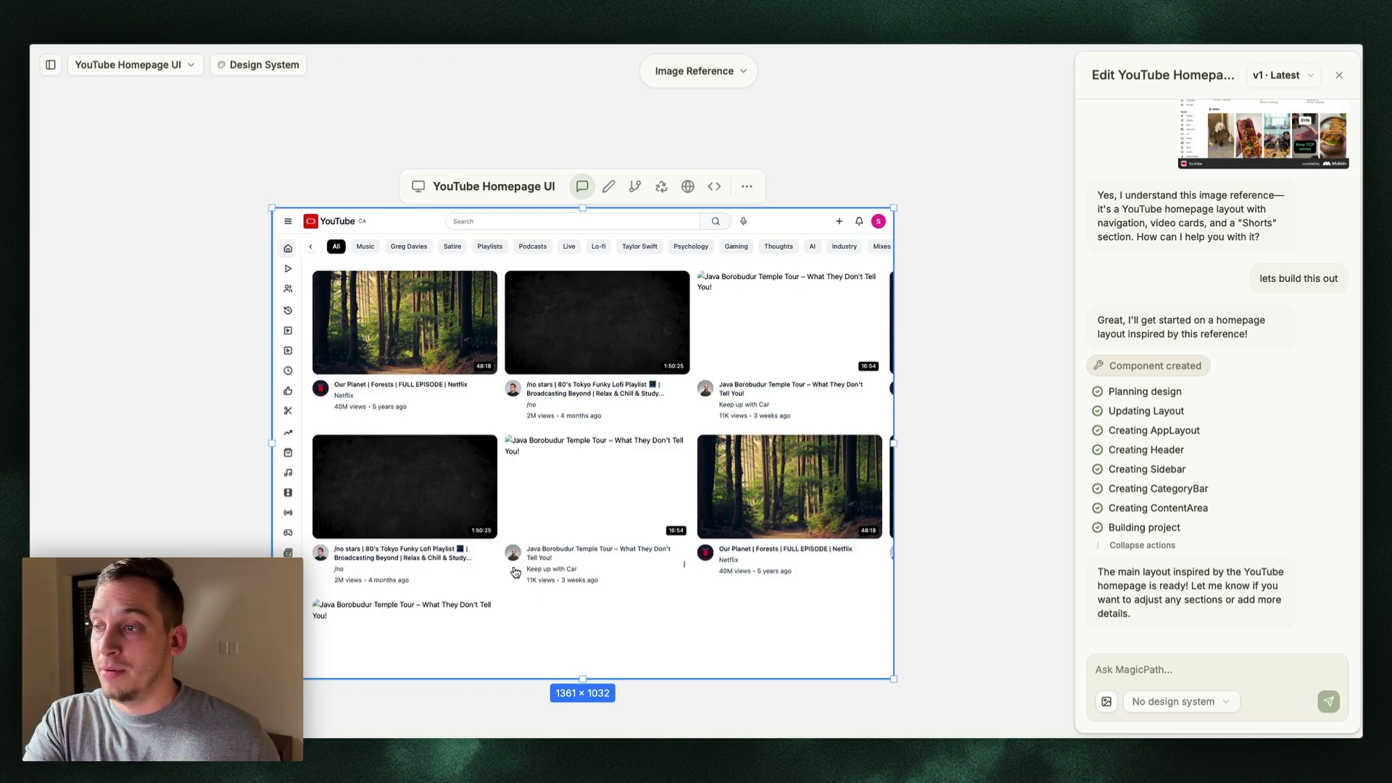
pyautogui.click(288, 221)
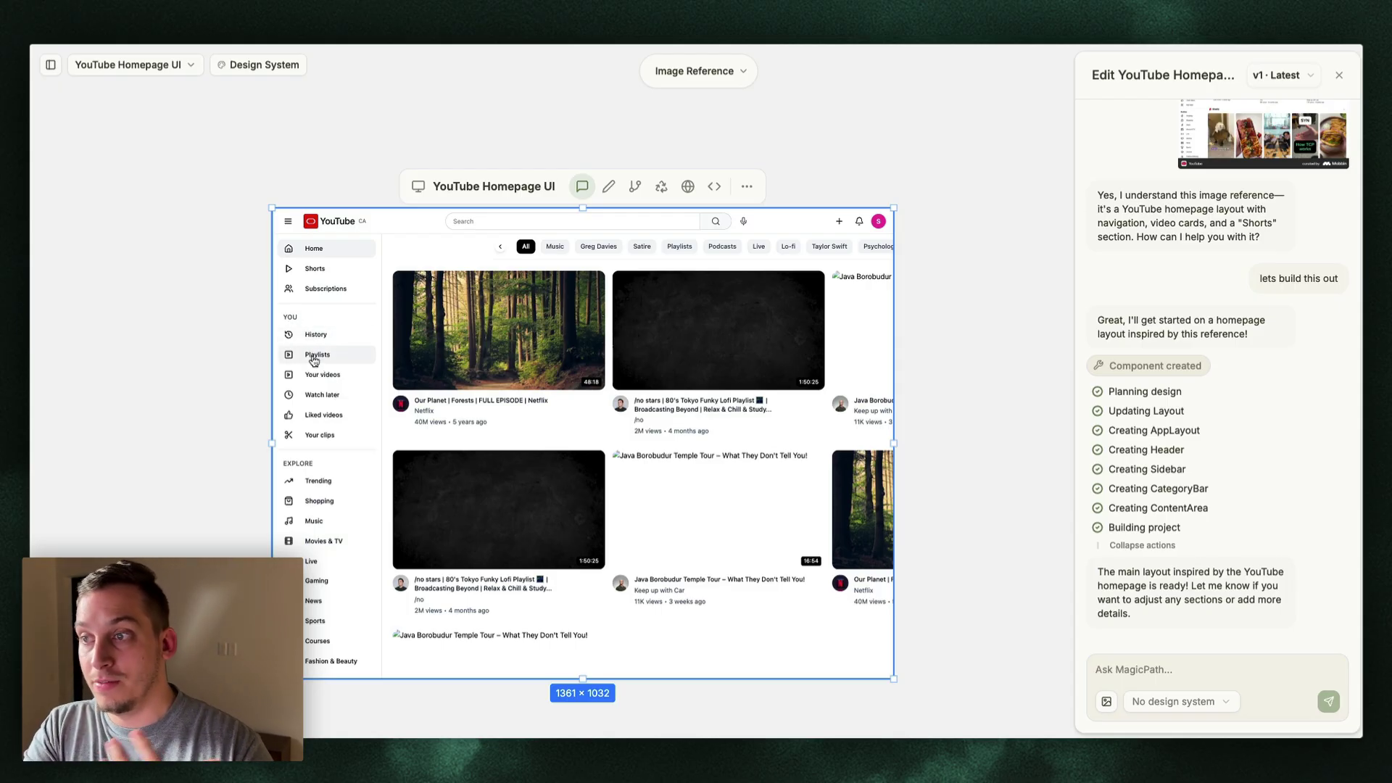
pyautogui.scroll(-1, 321, 462)
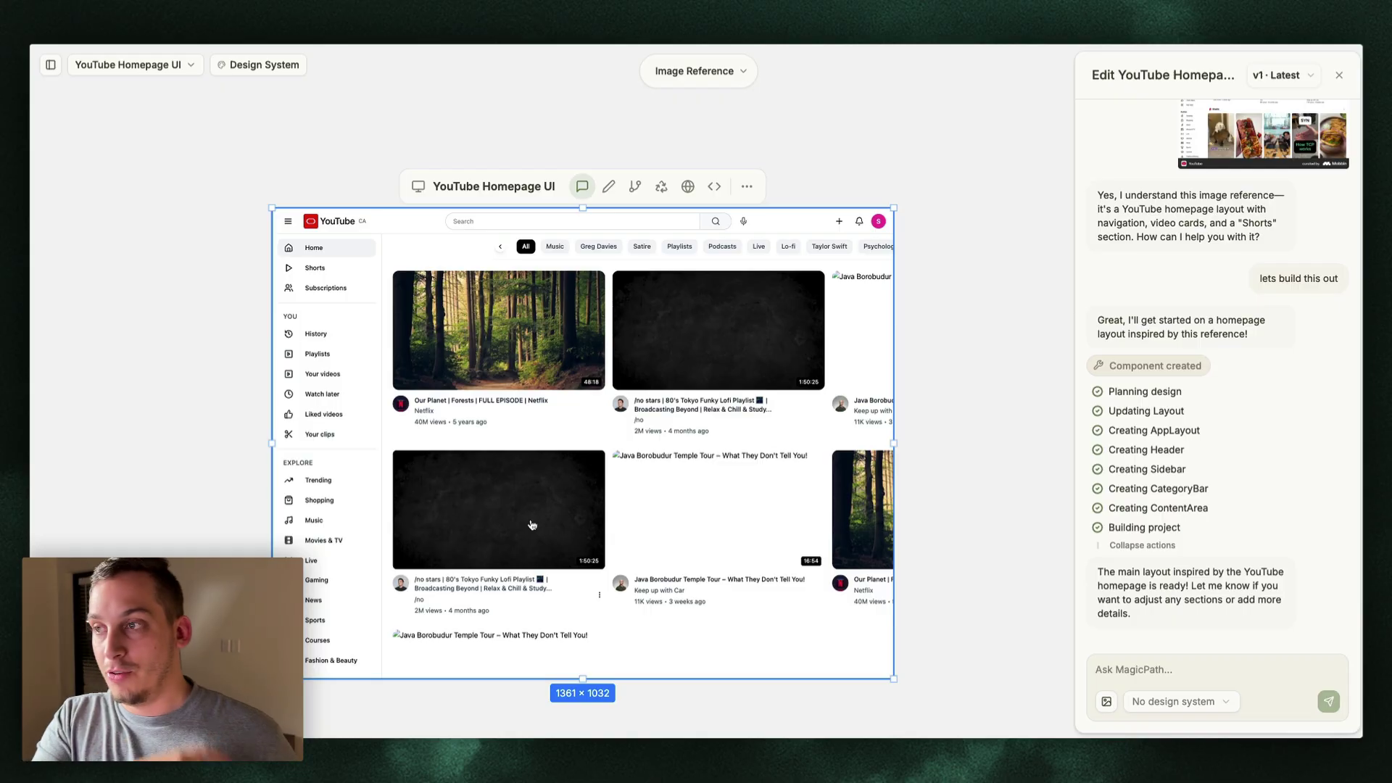
pyautogui.press('Escape')
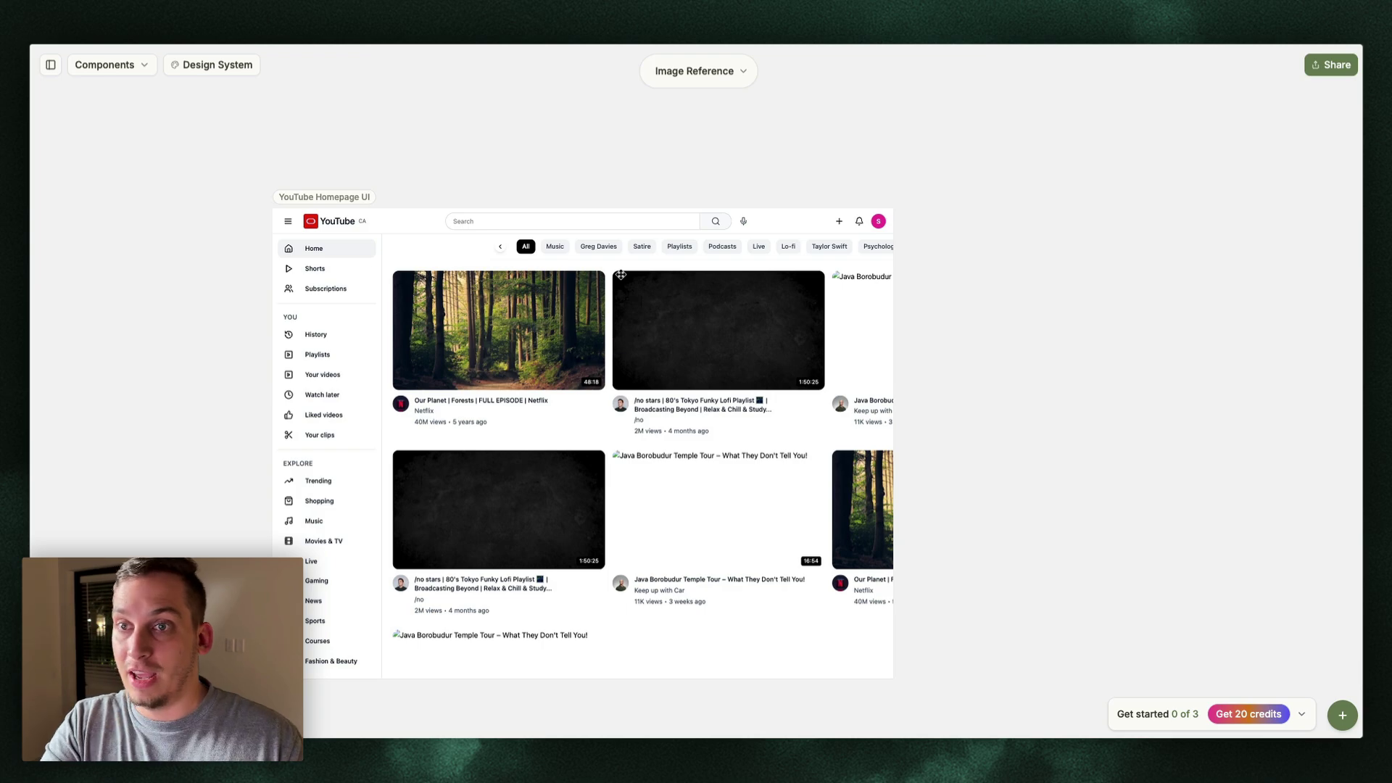
pyautogui.click(367, 203)
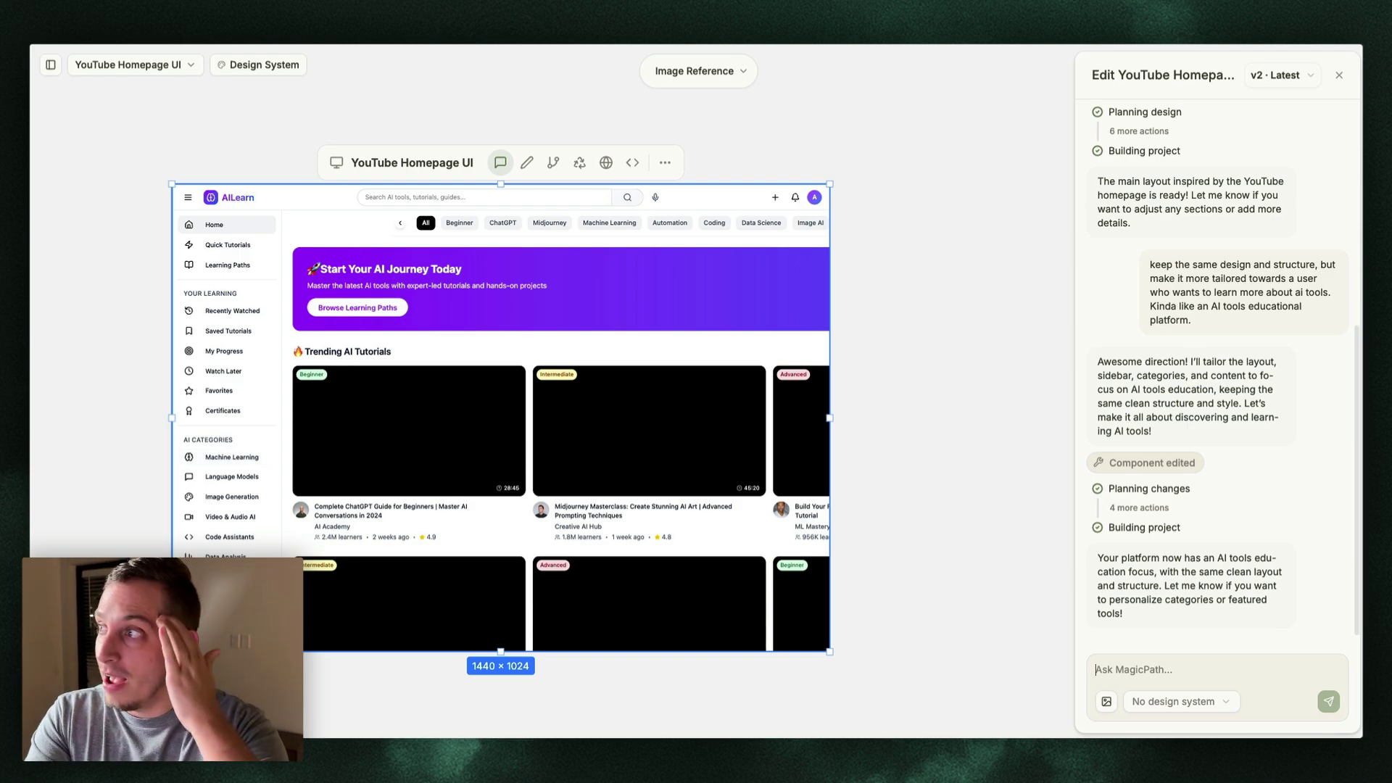
# - View Version 1 (YouTube), return to Version 2 · Latest (AILearn), and scroll through its preview
pyautogui.click(1278, 74)
pyautogui.click(1289, 142)
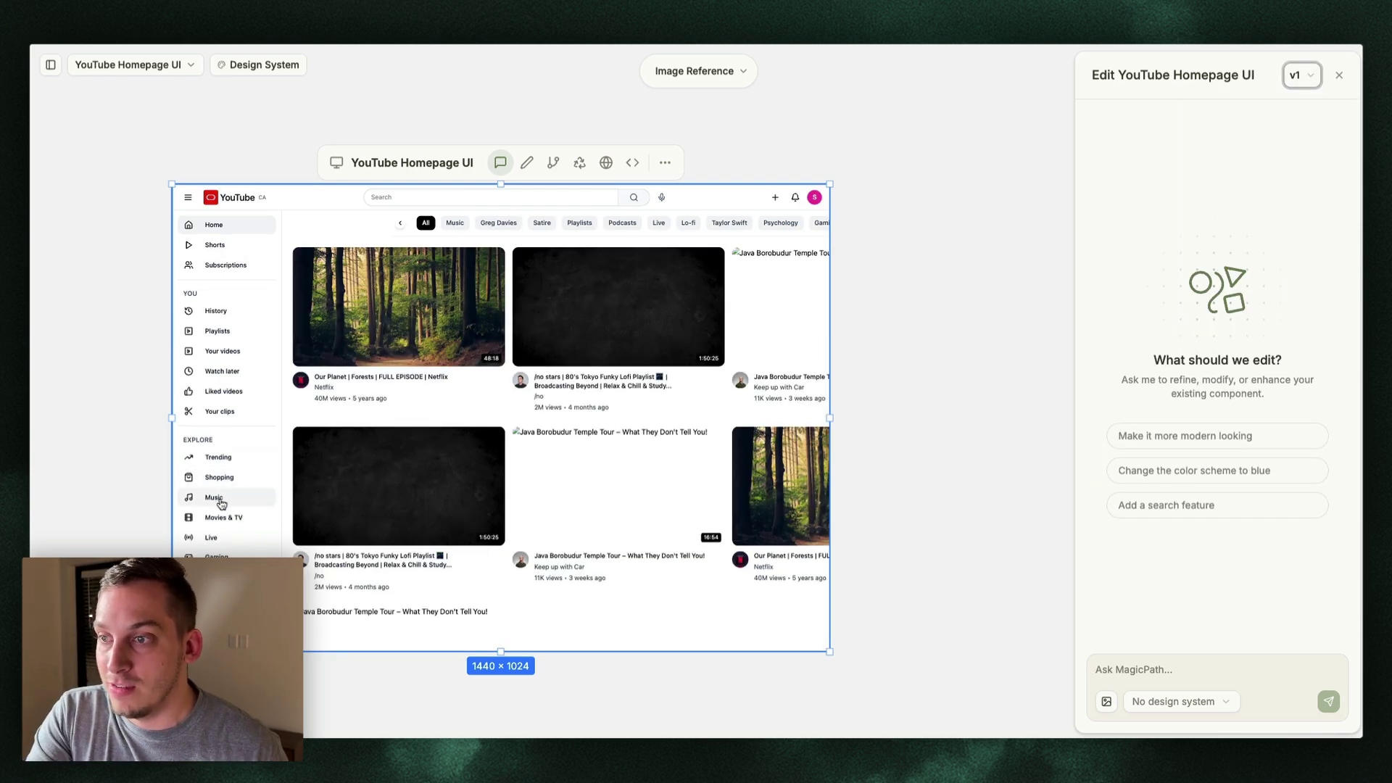
pyautogui.click(1299, 75)
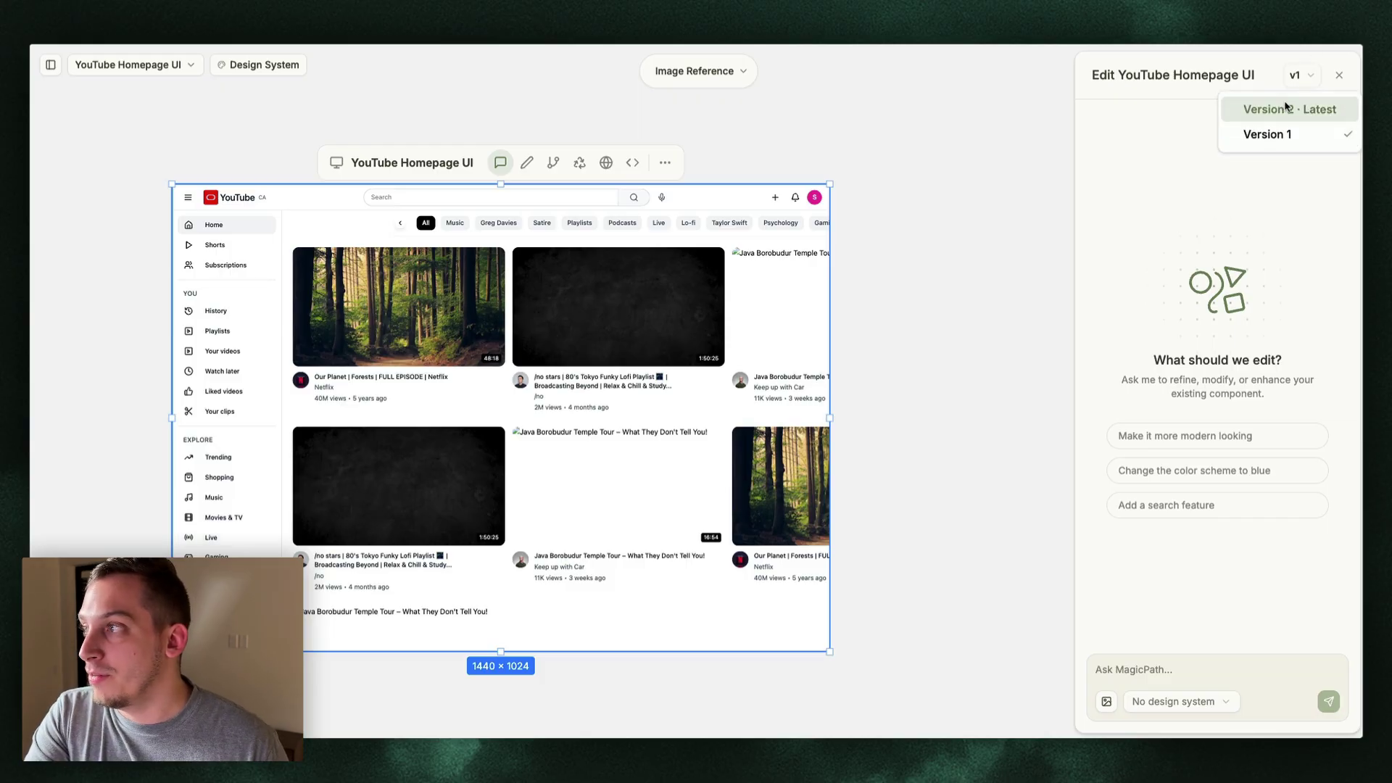
pyautogui.click(1286, 109)
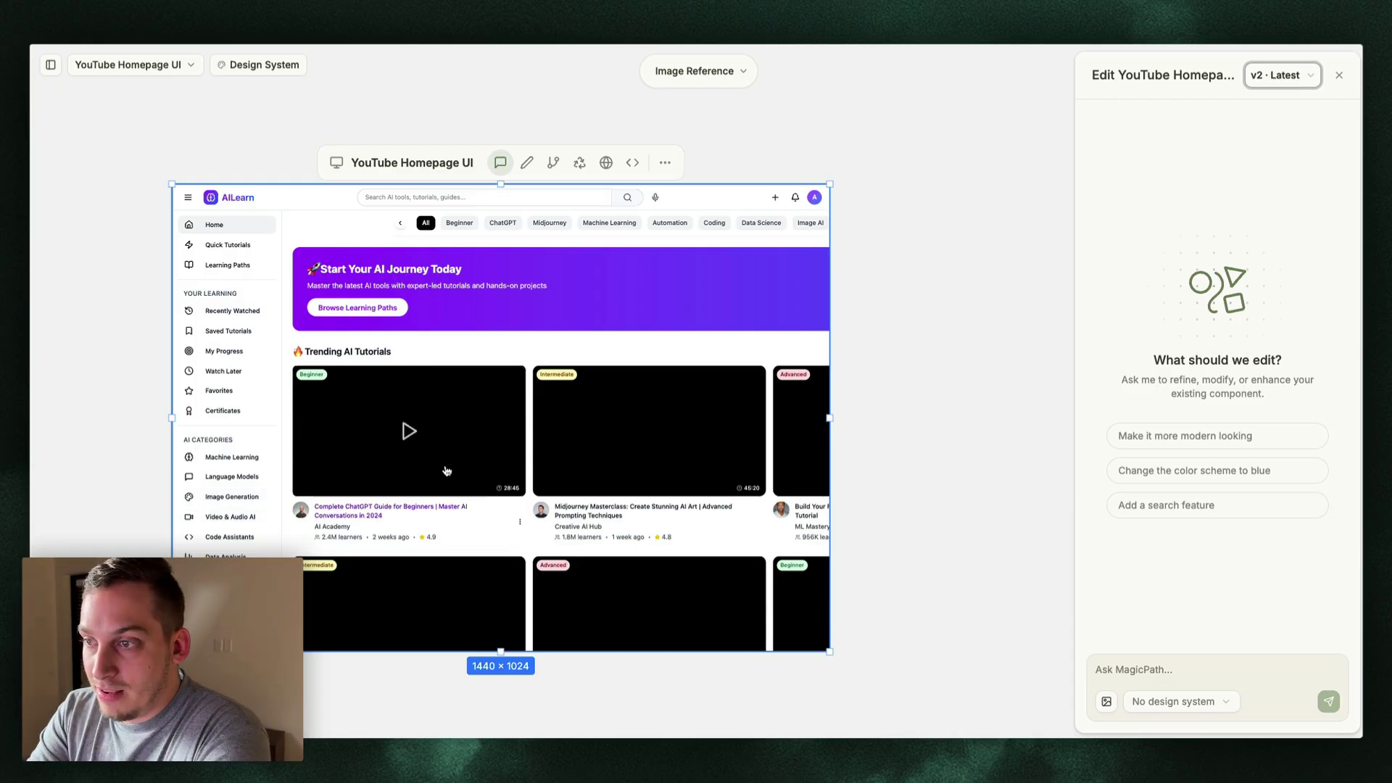
pyautogui.scroll(-6, 406, 427)
pyautogui.scroll(-2, 446, 471)
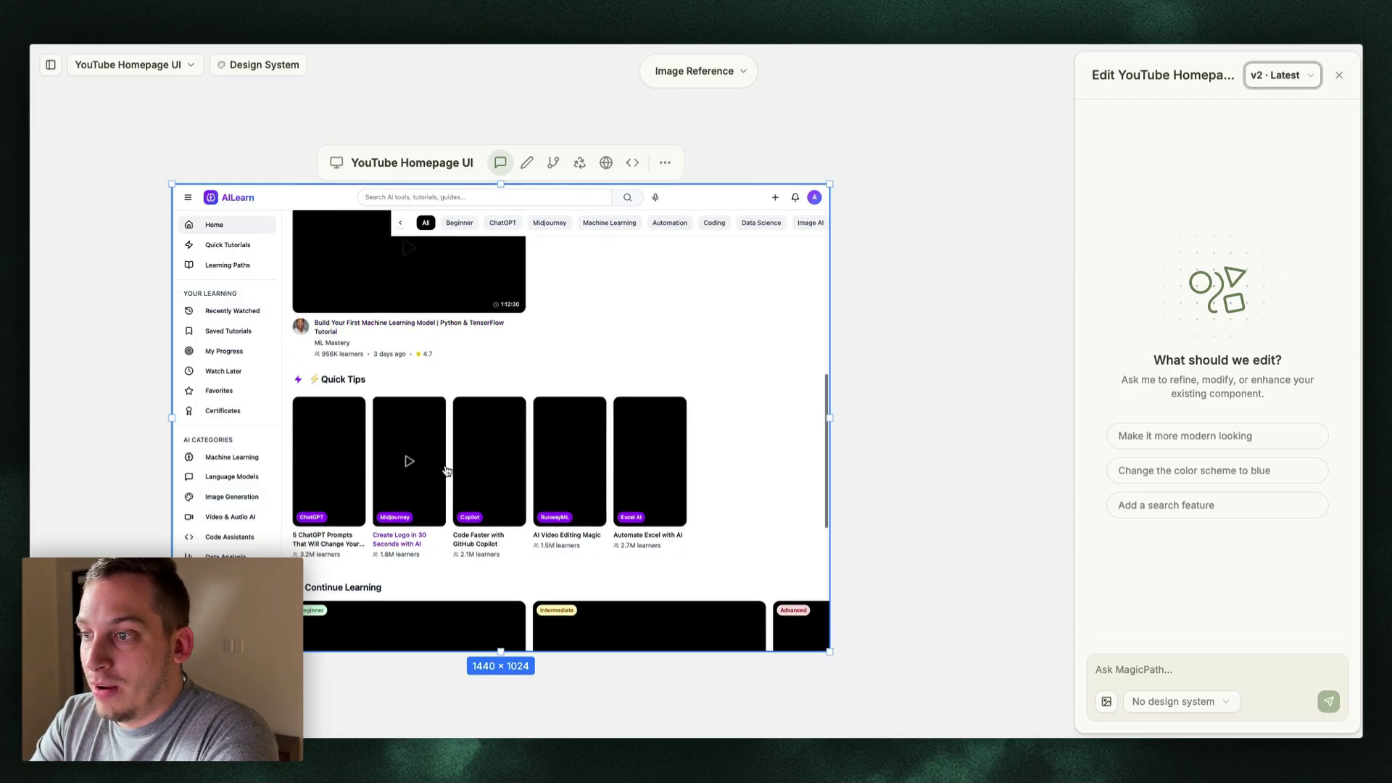
pyautogui.scroll(8, 443, 475)
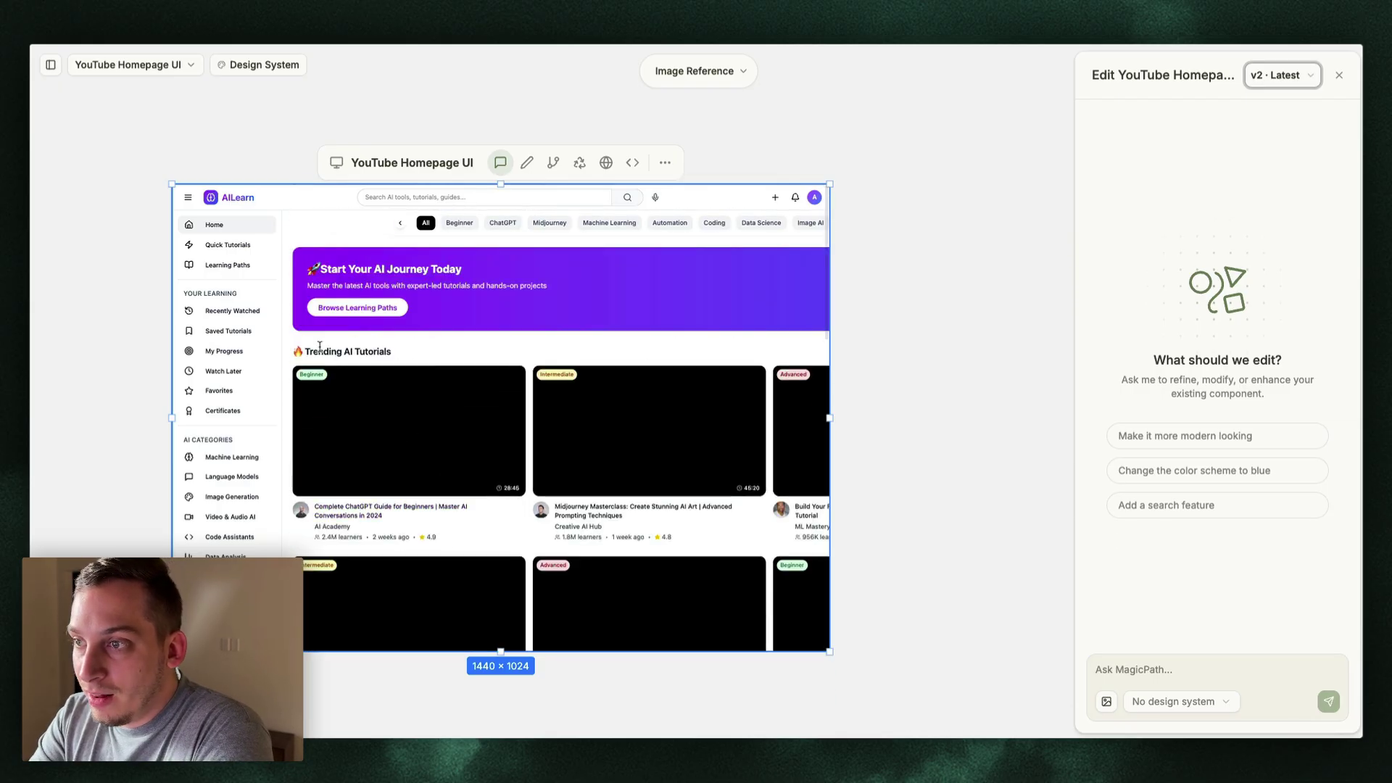
pyautogui.scroll(-4, 451, 375)
pyautogui.scroll(-6, 450, 373)
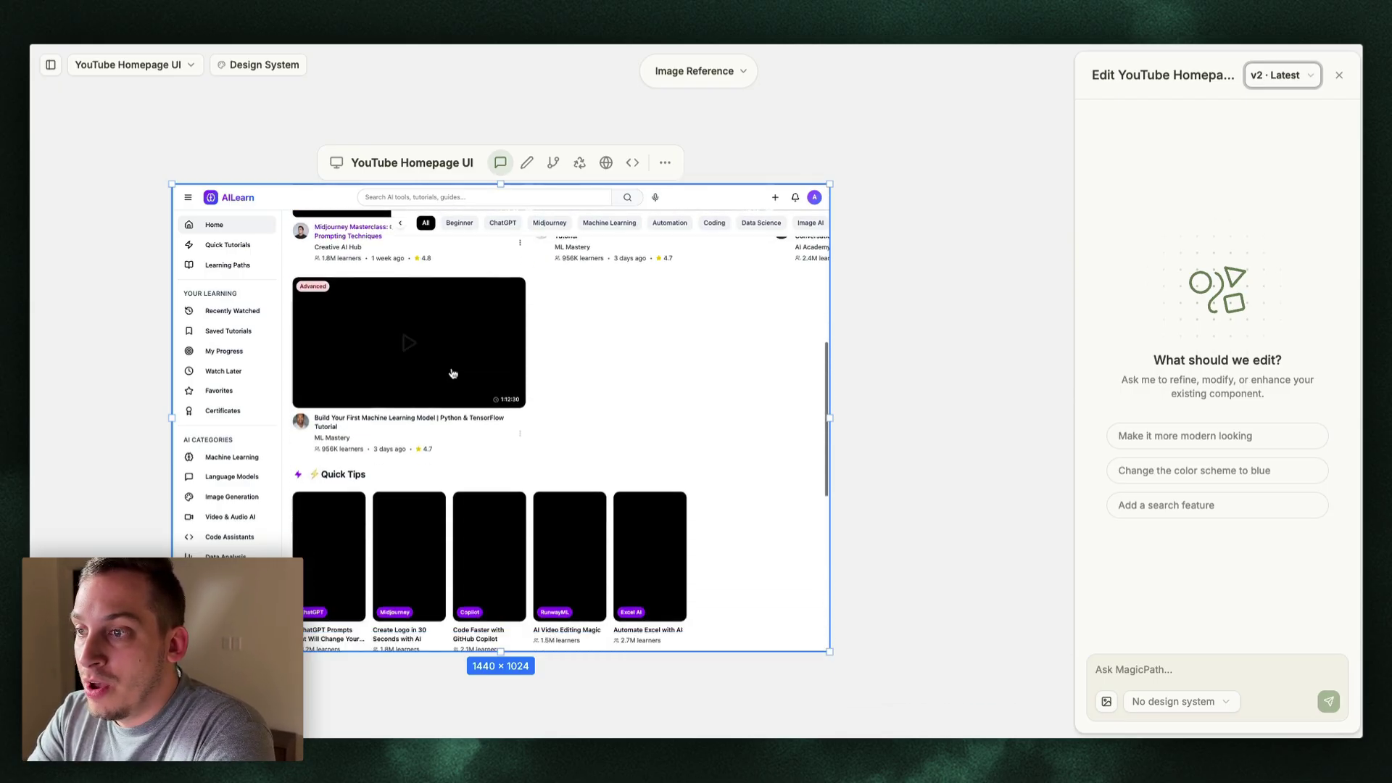
pyautogui.scroll(-3, 336, 438)
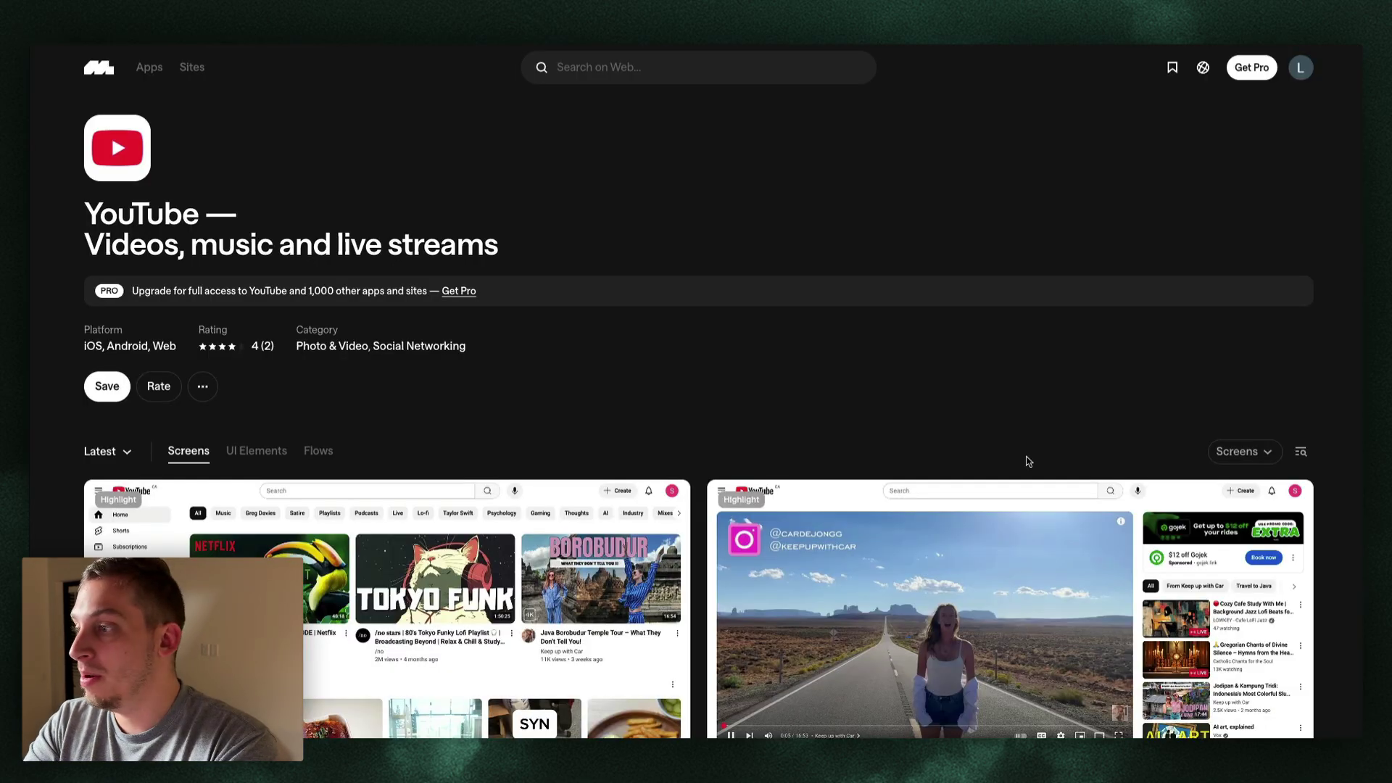
# - Open the YouTube watch-page screen in Mobbin and bring up its image options
pyautogui.scroll(-4, 949, 406)
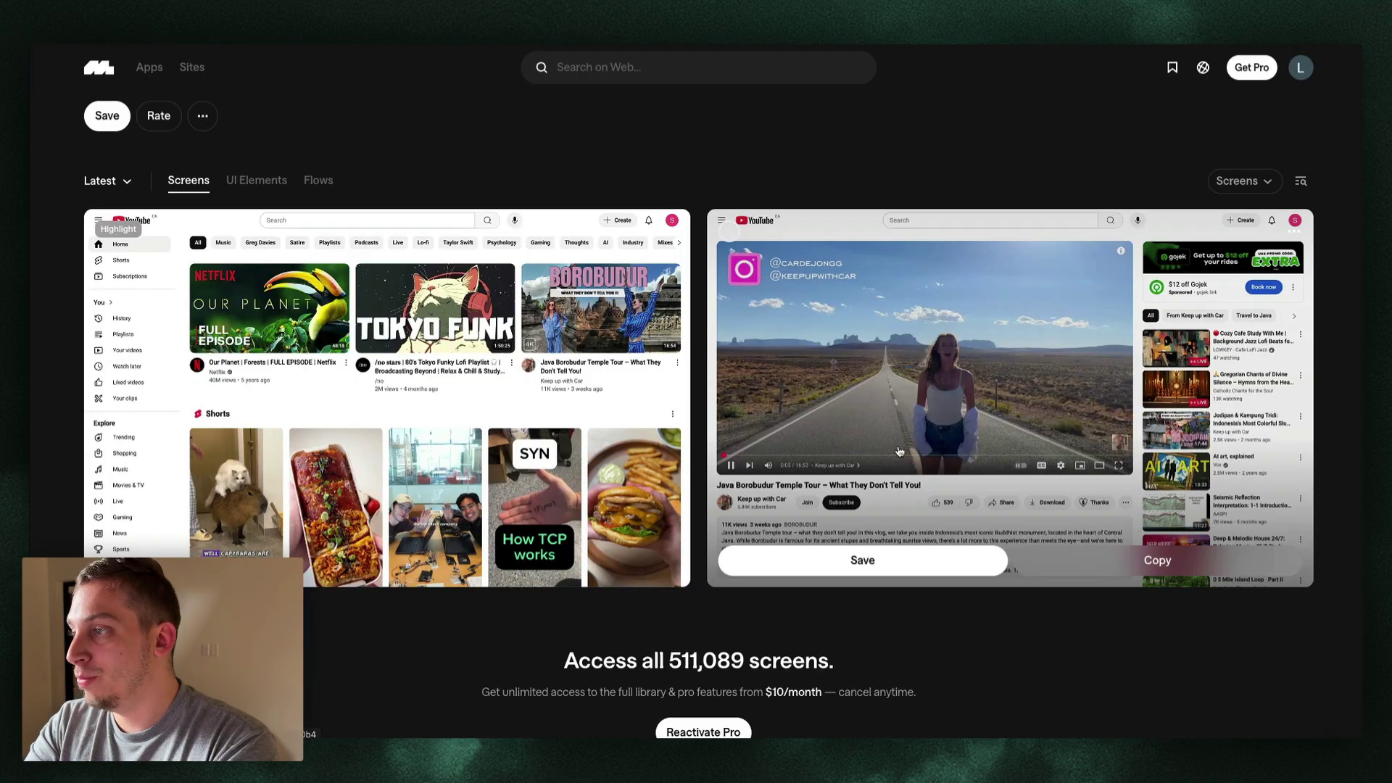
pyautogui.click(947, 434)
pyautogui.rightClick(679, 348)
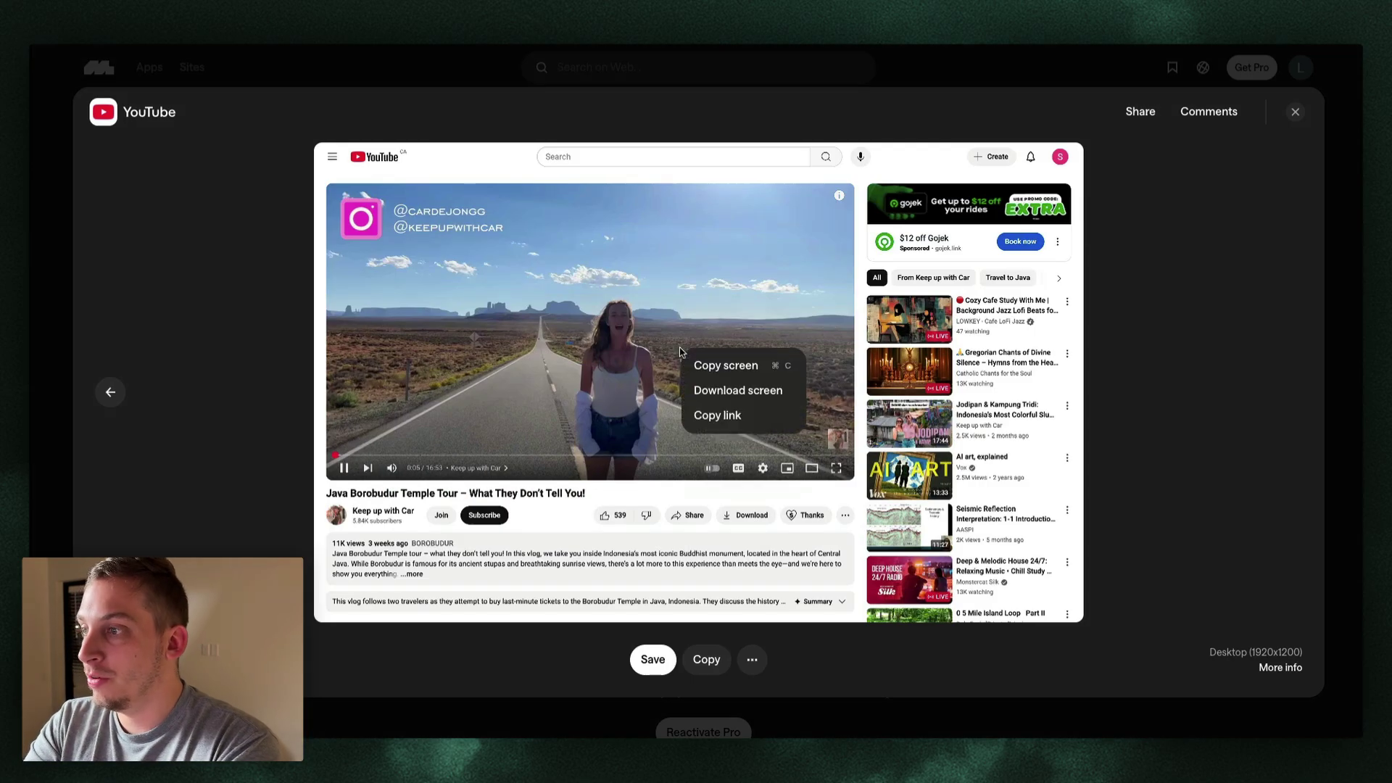
# - Download the watch-page screen, send MagicPath the video detail-view request, and preview a video's page
pyautogui.click(725, 399)
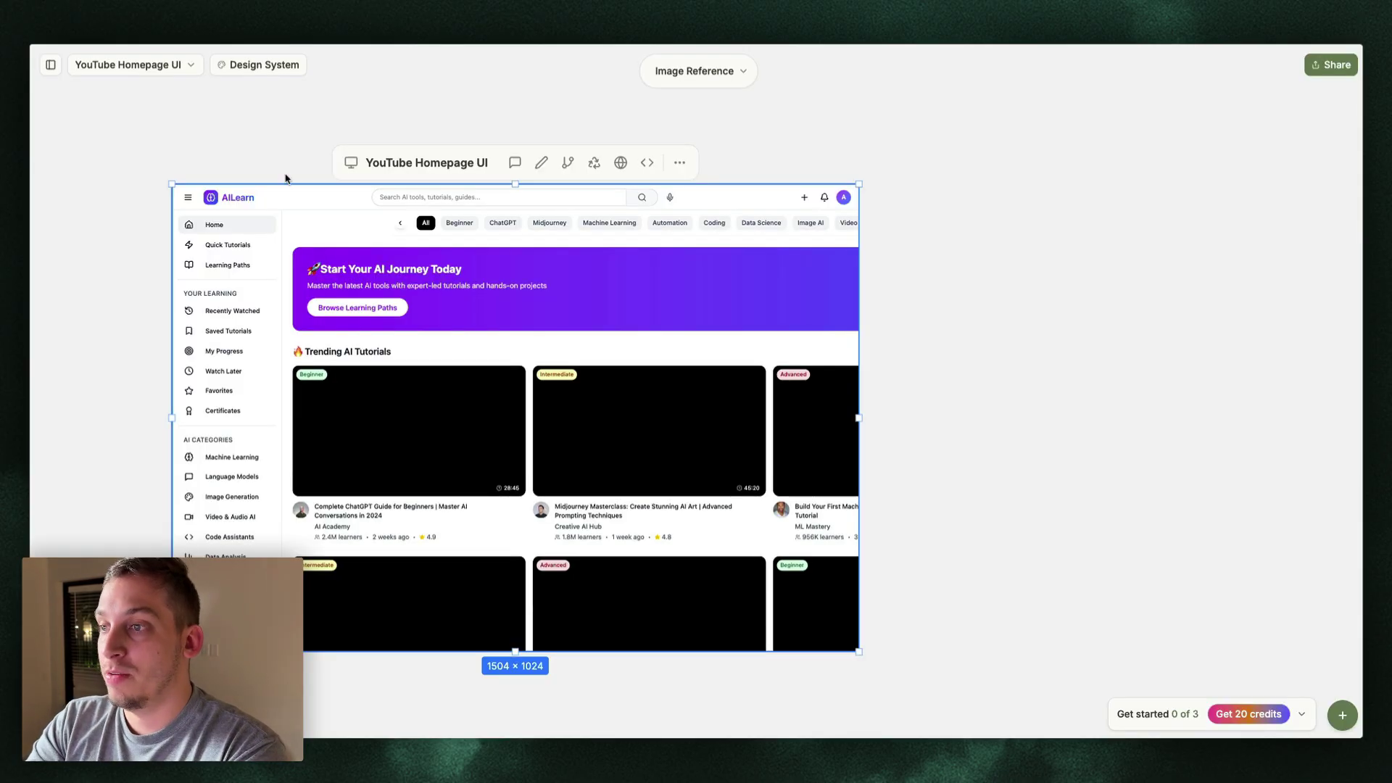
pyautogui.click(517, 162)
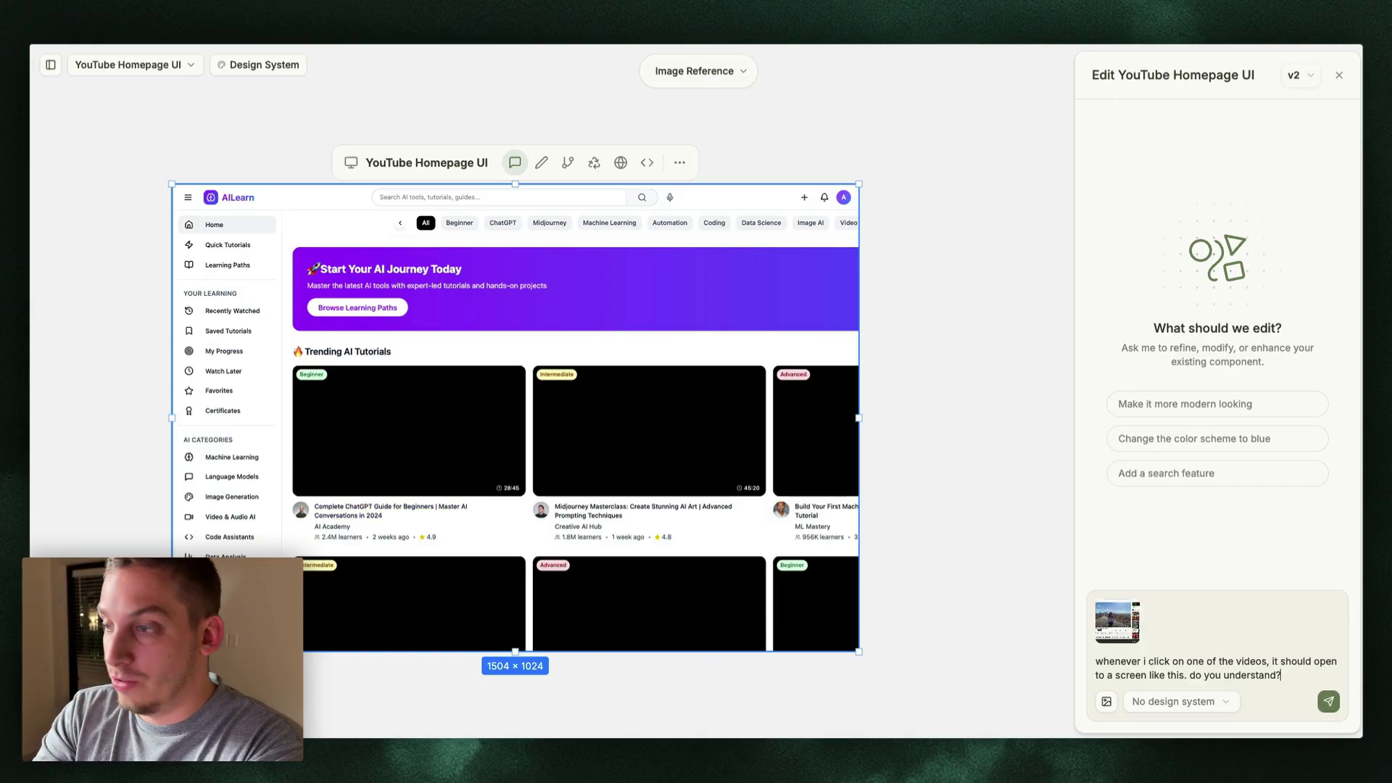
pyautogui.press('Return')
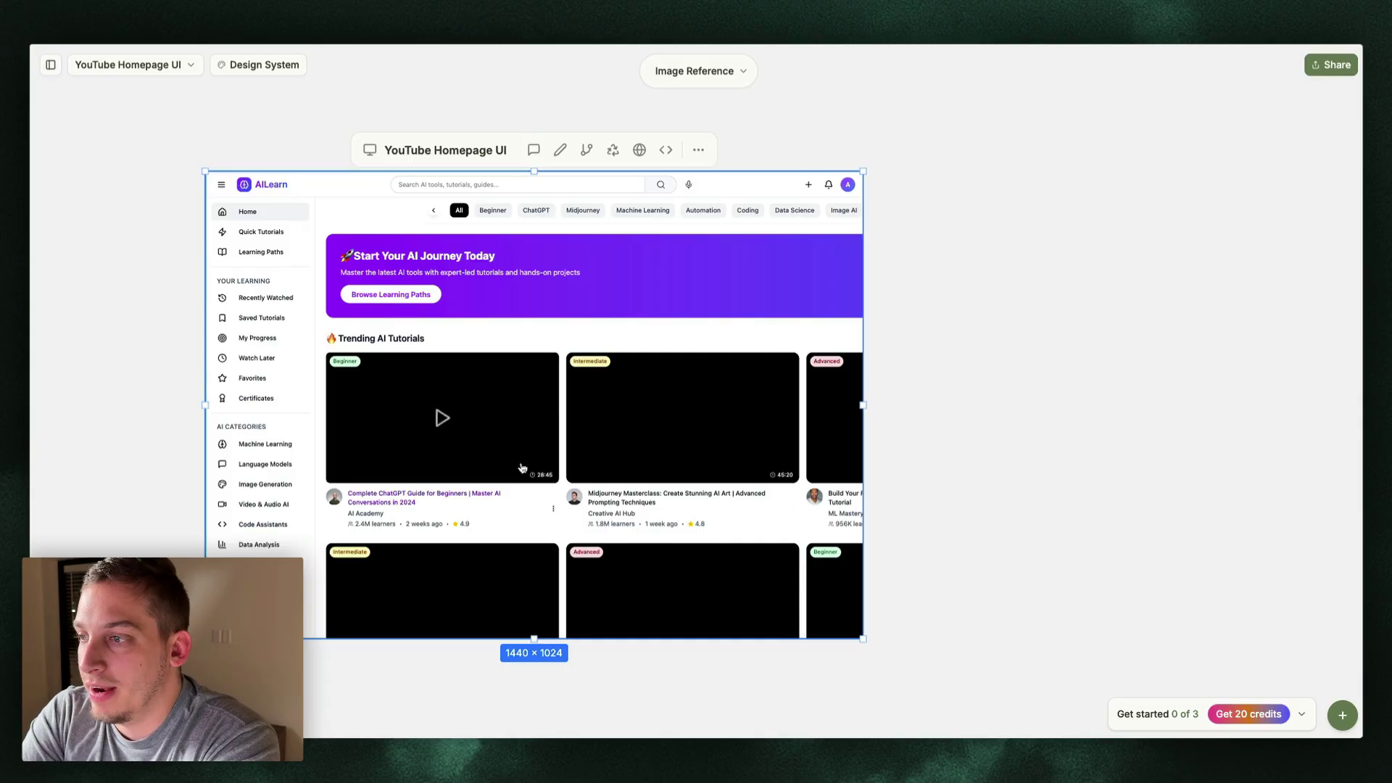
pyautogui.scroll(-1, 459, 458)
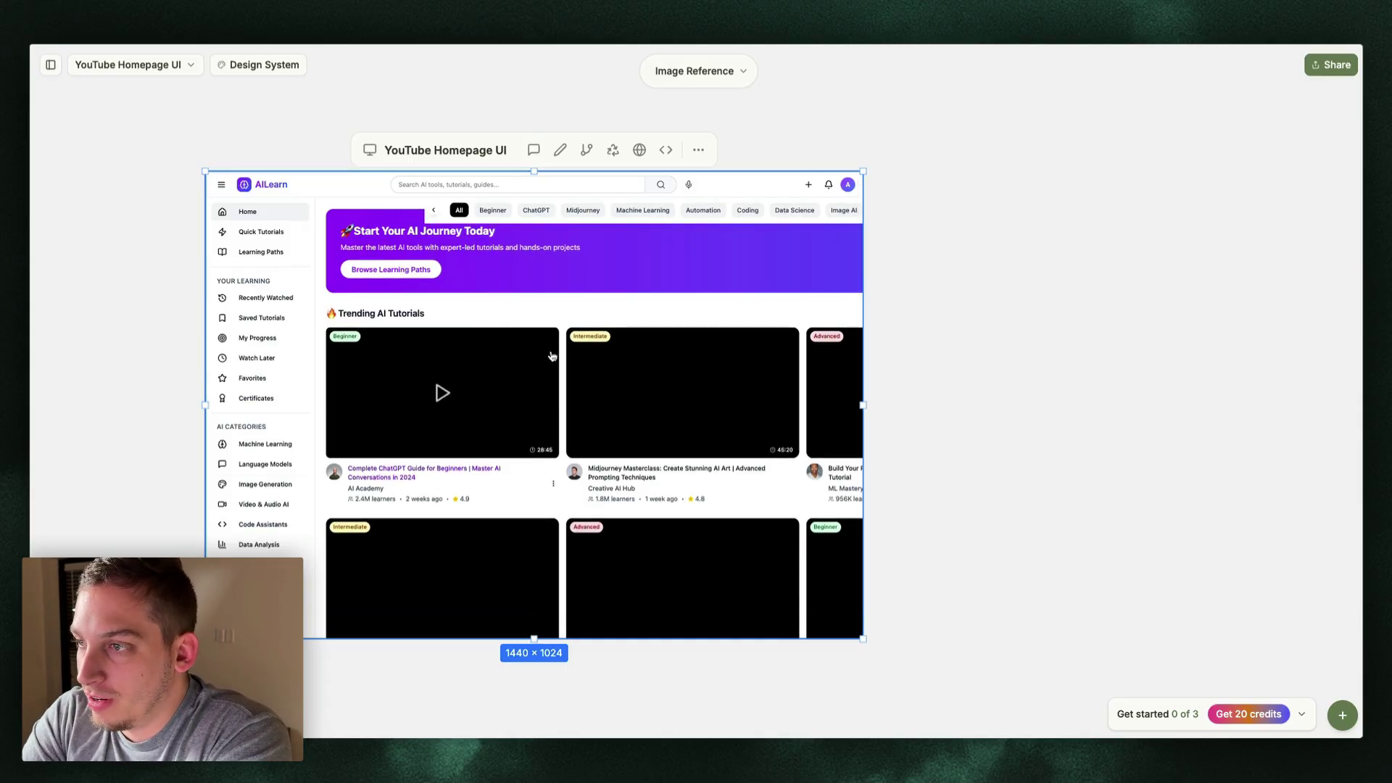
pyautogui.click(444, 455)
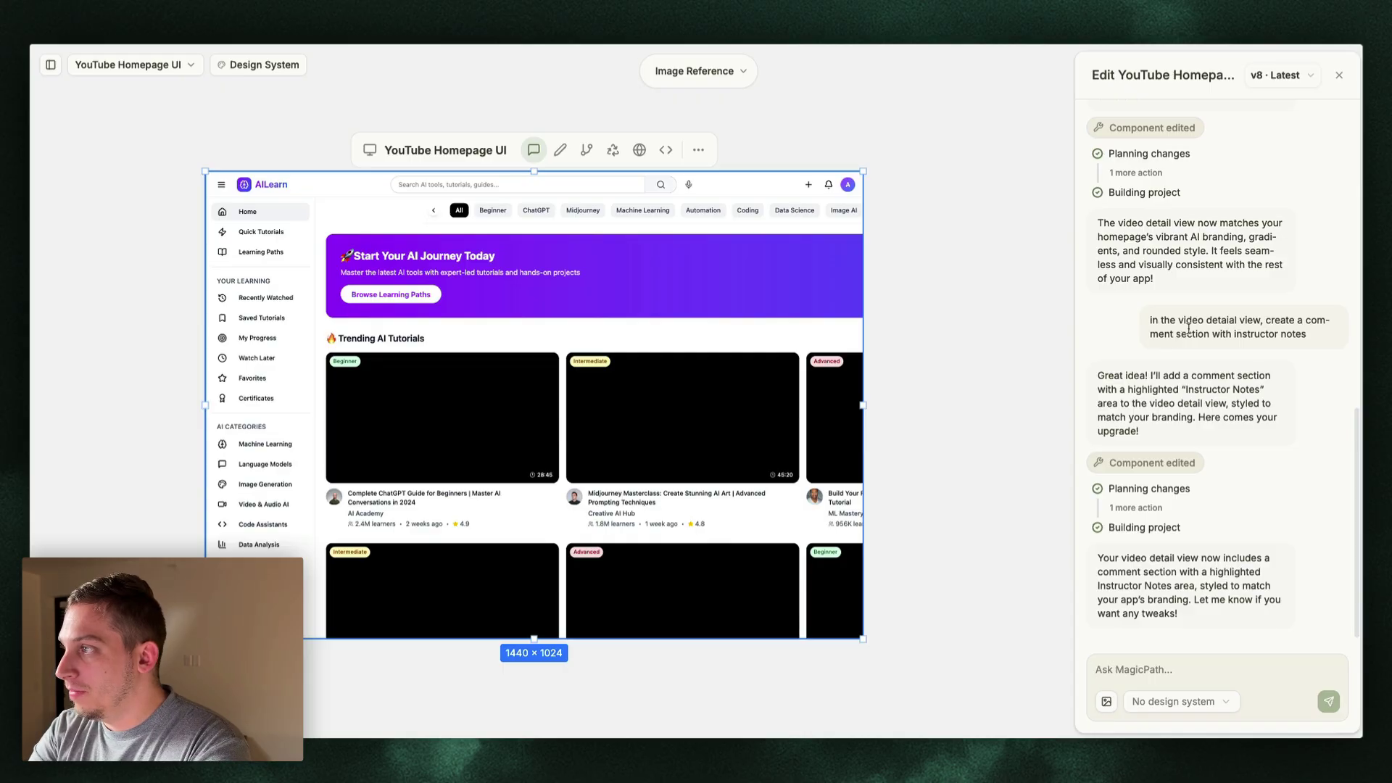
# - Open the first tutorial's detail view and switch between its Instructor Notes and Comments tabs
pyautogui.click(388, 447)
pyautogui.scroll(-3, 387, 464)
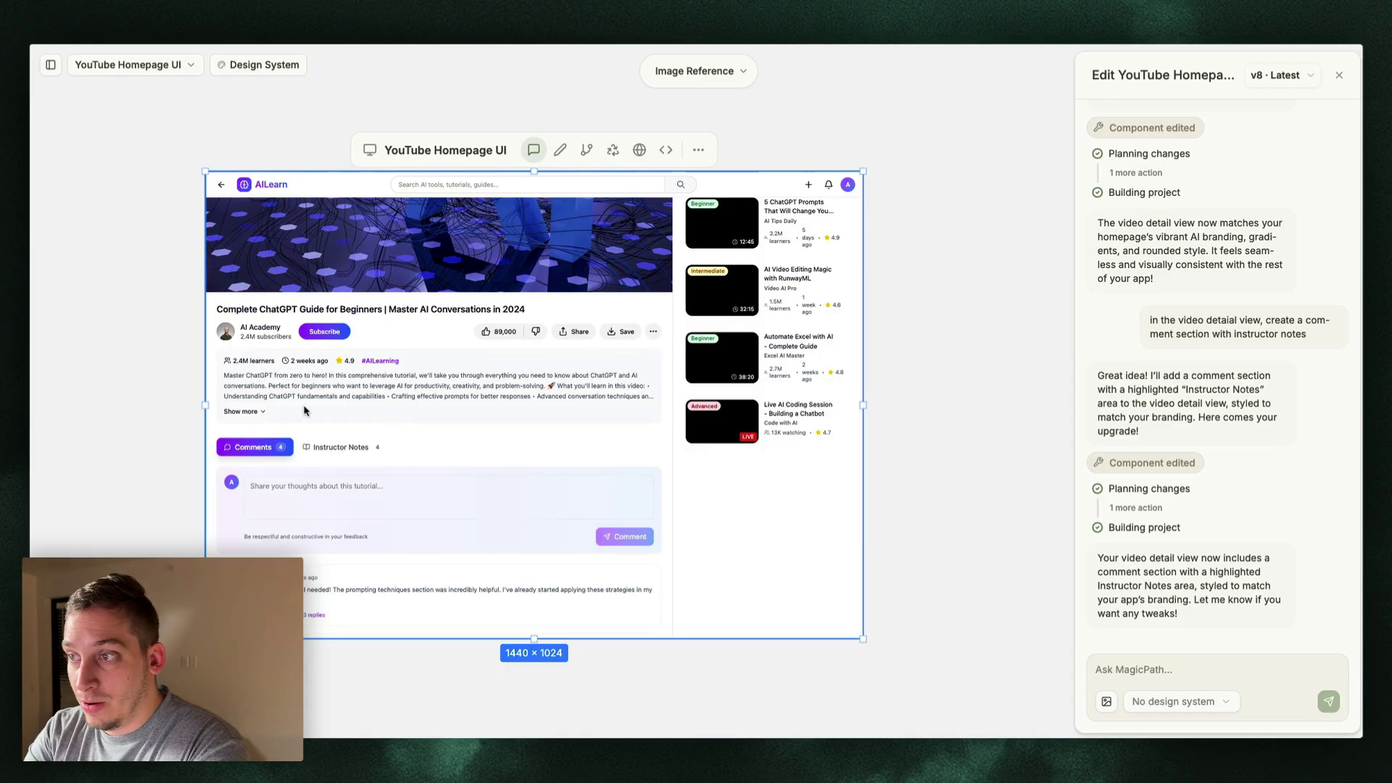
pyautogui.click(276, 448)
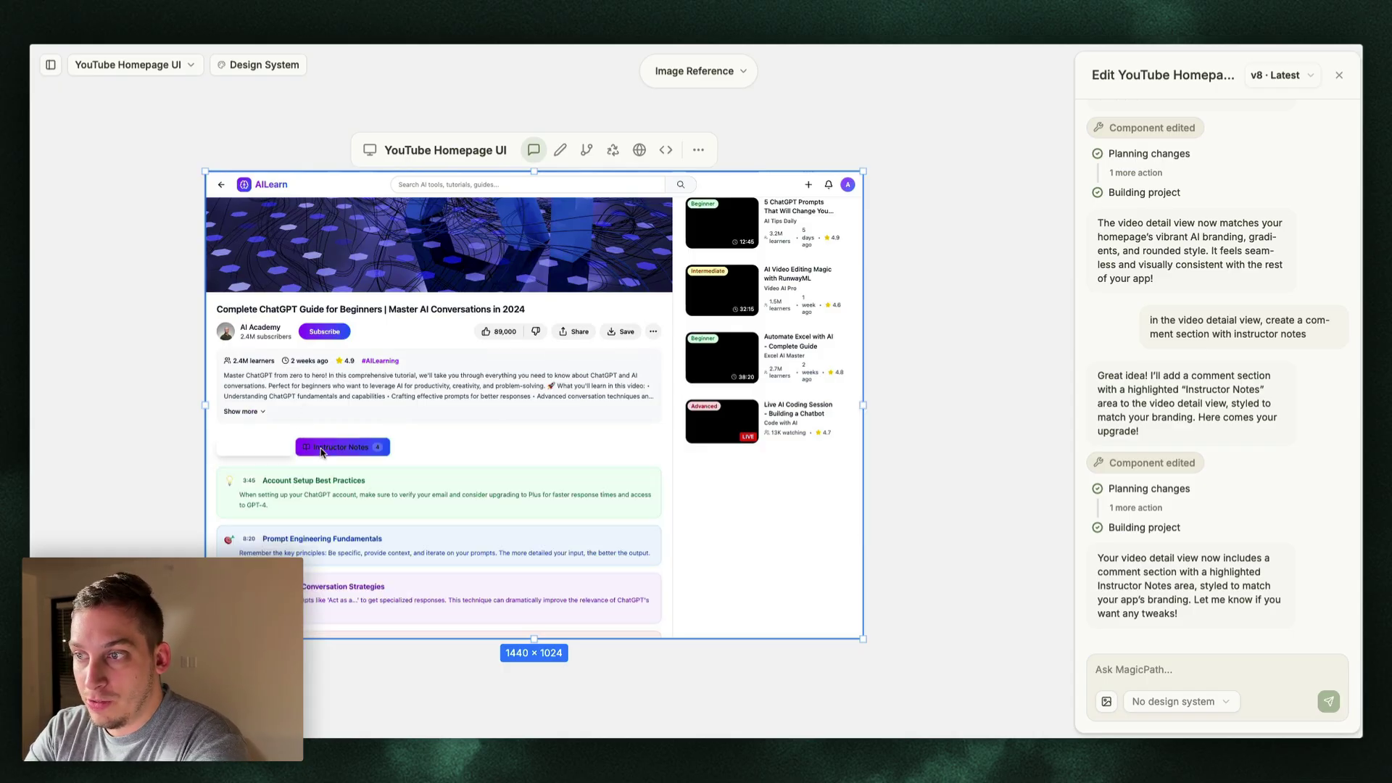
pyautogui.click(258, 447)
pyautogui.scroll(-3, 310, 417)
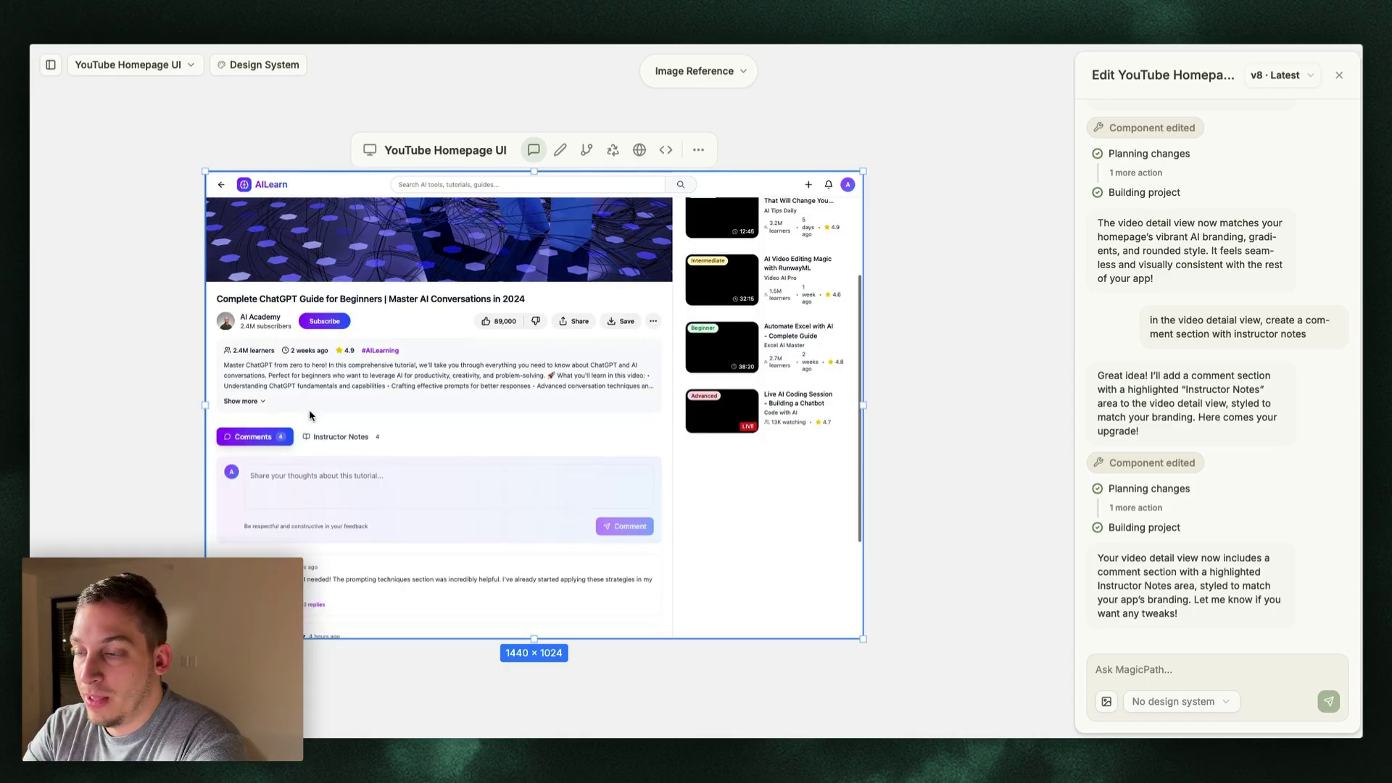
pyautogui.scroll(5, 246, 230)
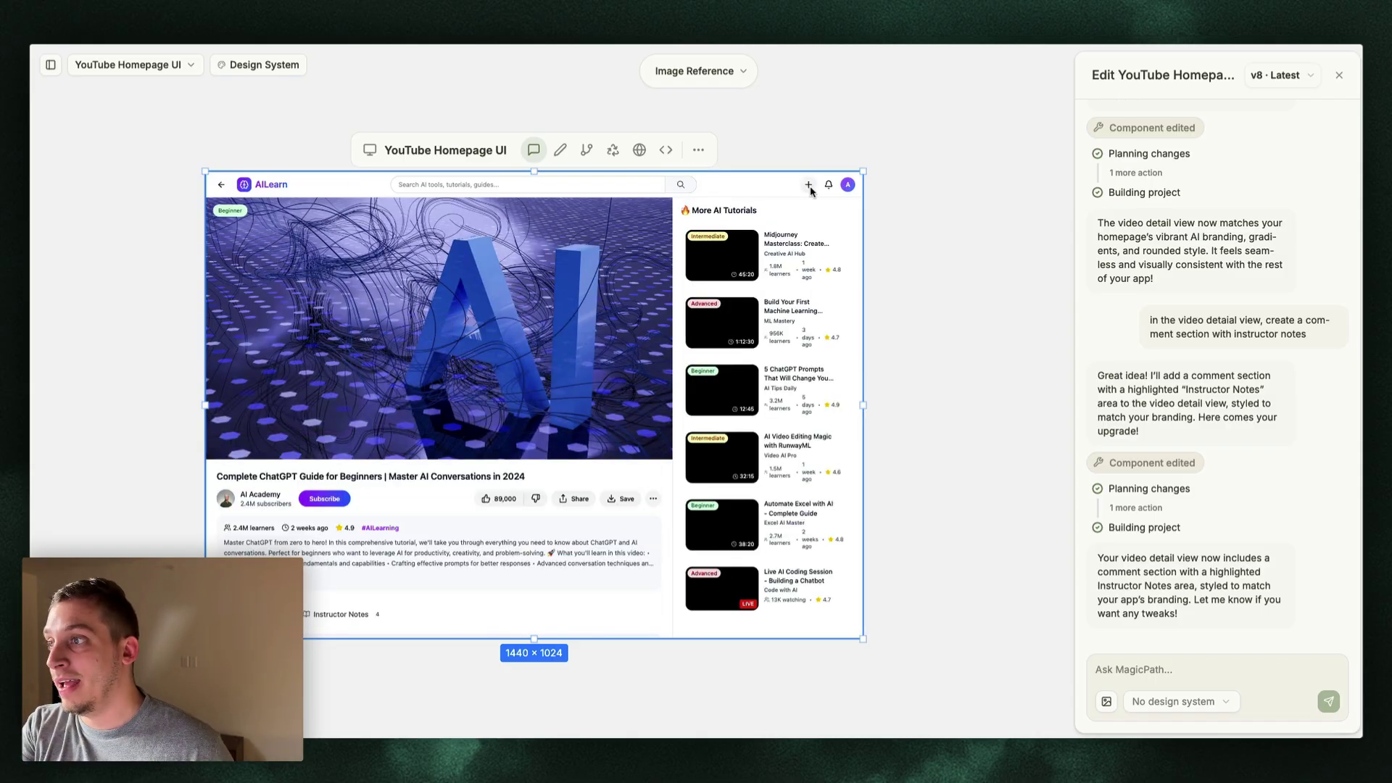
pyautogui.click(559, 149)
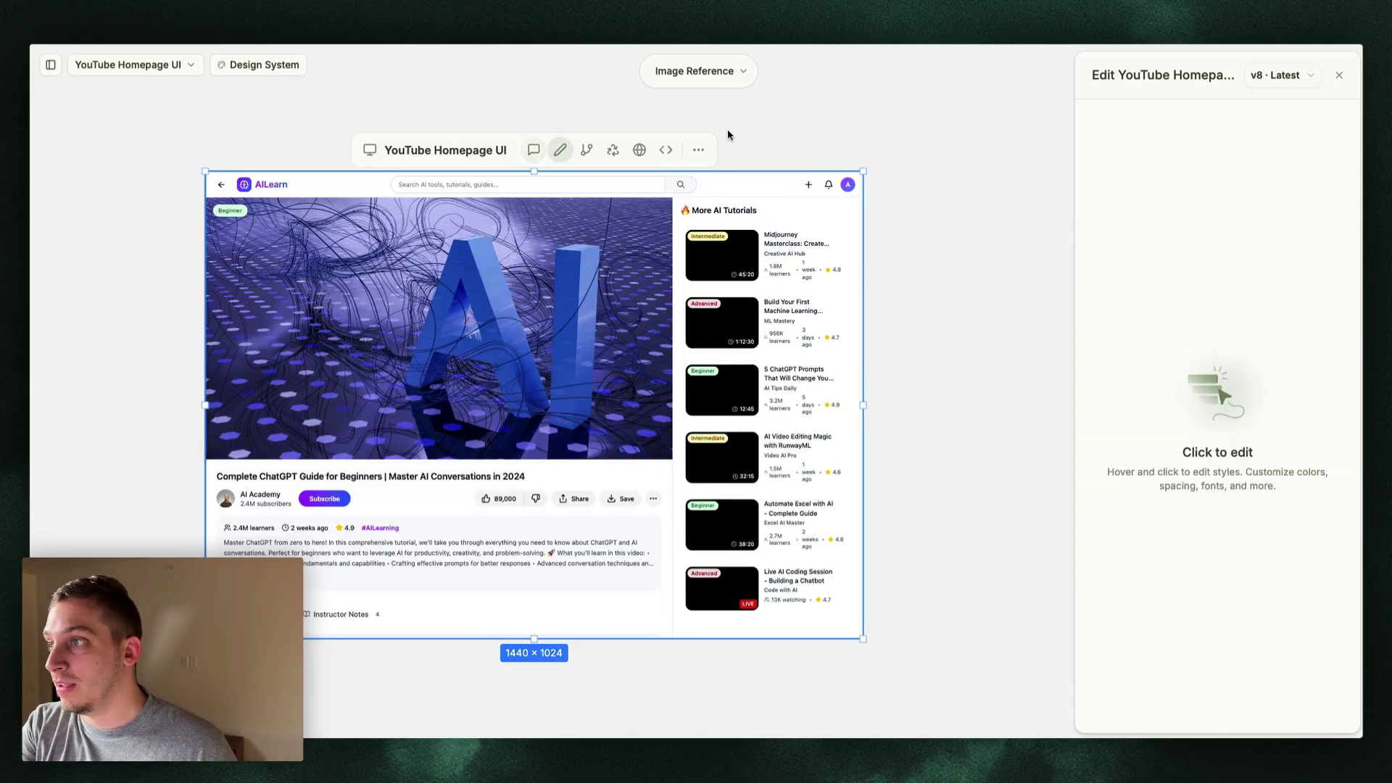
# - Delete the + icon from the page header and save the edit
pyautogui.click(805, 190)
pyautogui.scroll(-10, 1262, 653)
pyautogui.click(1263, 685)
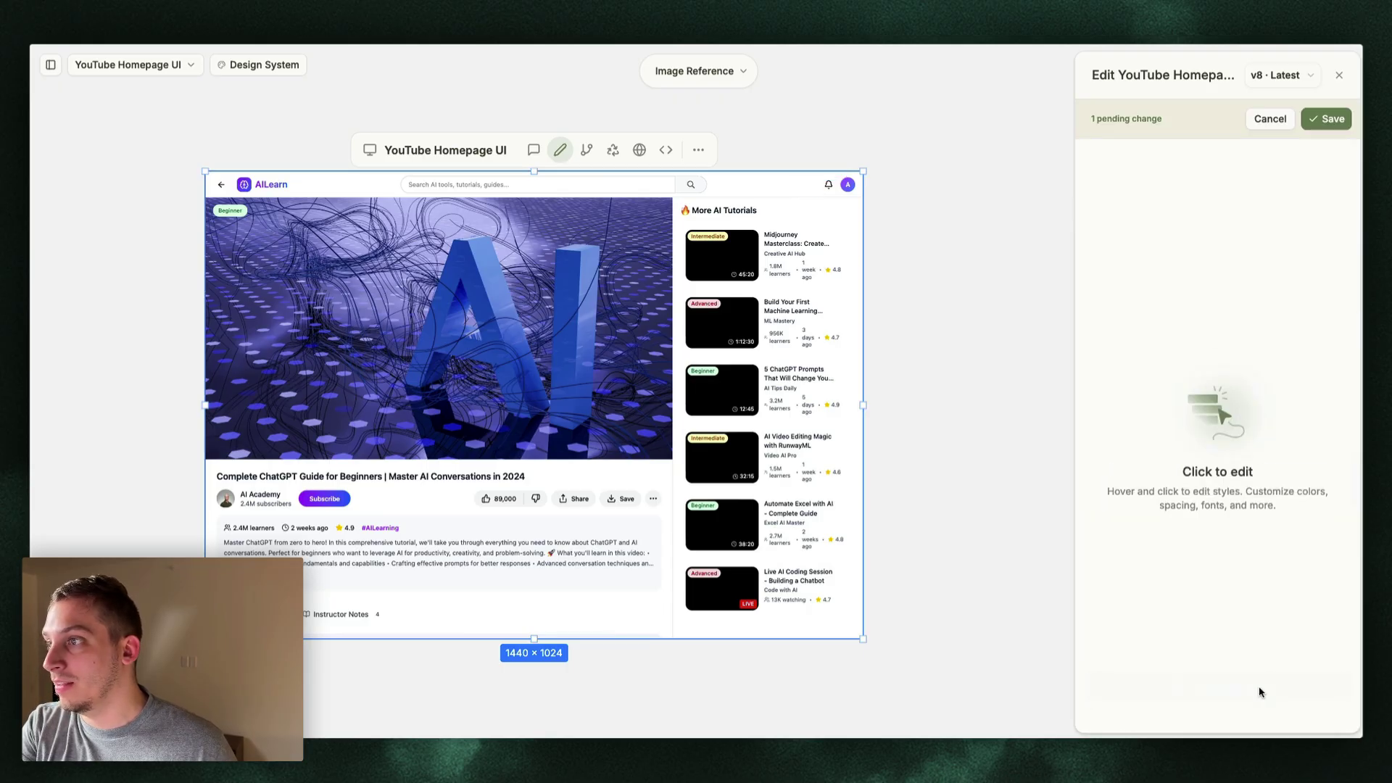
pyautogui.click(1326, 119)
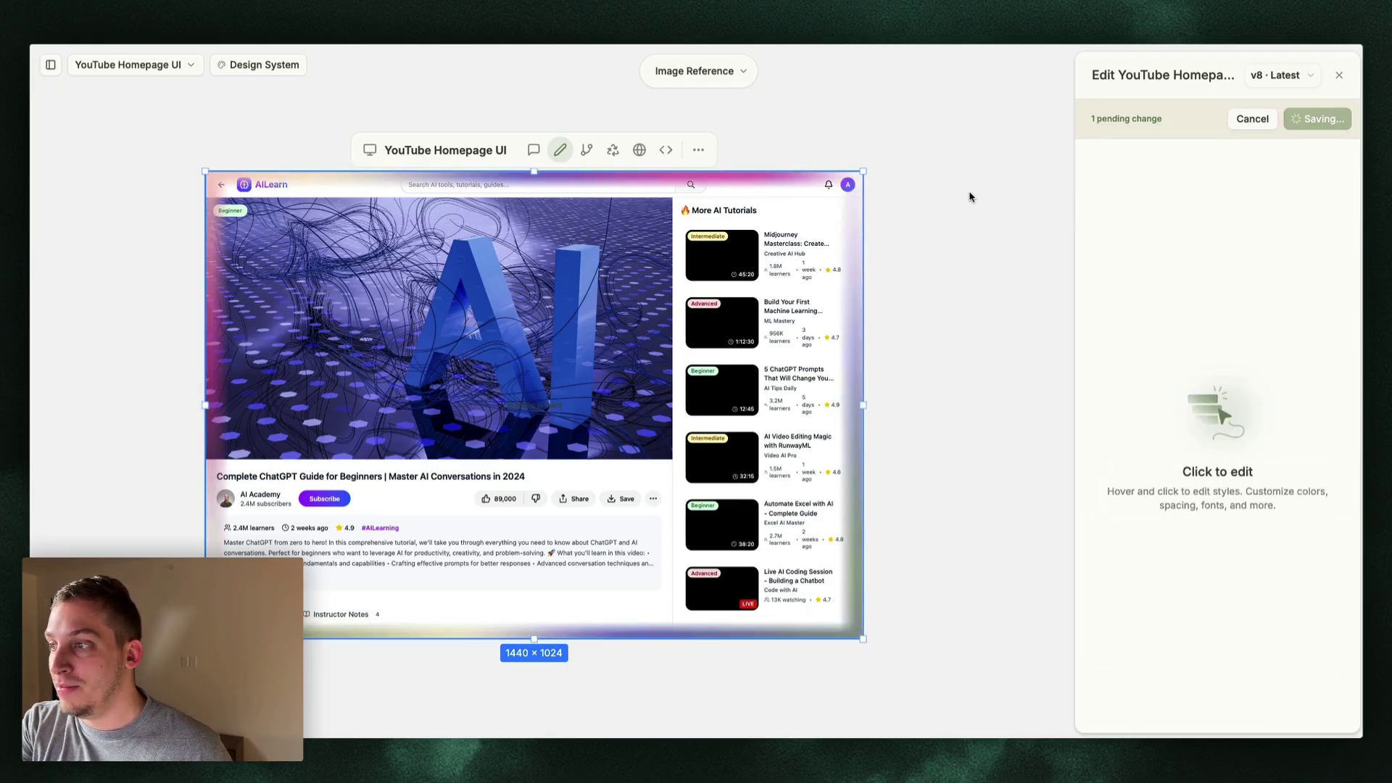
# - Remove the rocket emoji from the hero heading and set its font to Space Grotesk
pyautogui.click(359, 263)
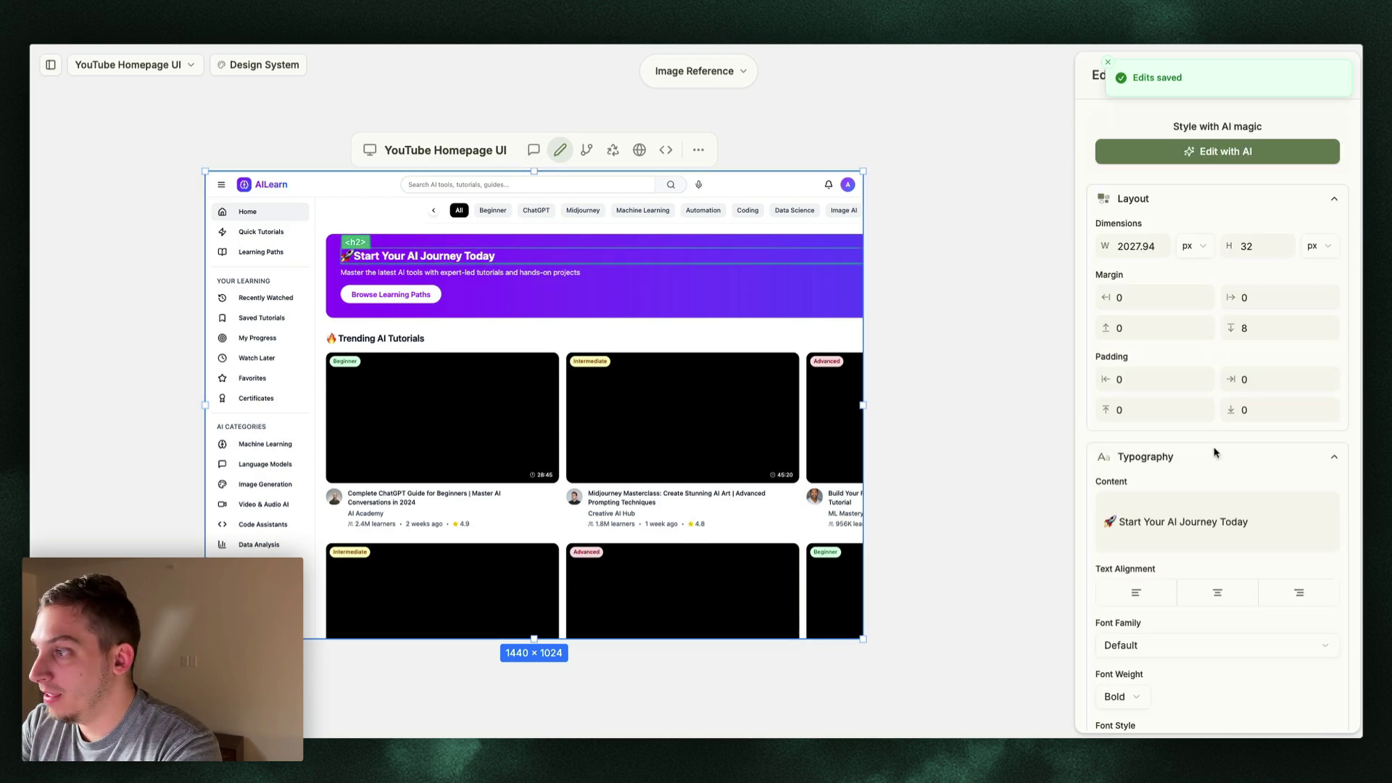
pyautogui.click(1118, 523)
pyautogui.press('BackSpace')
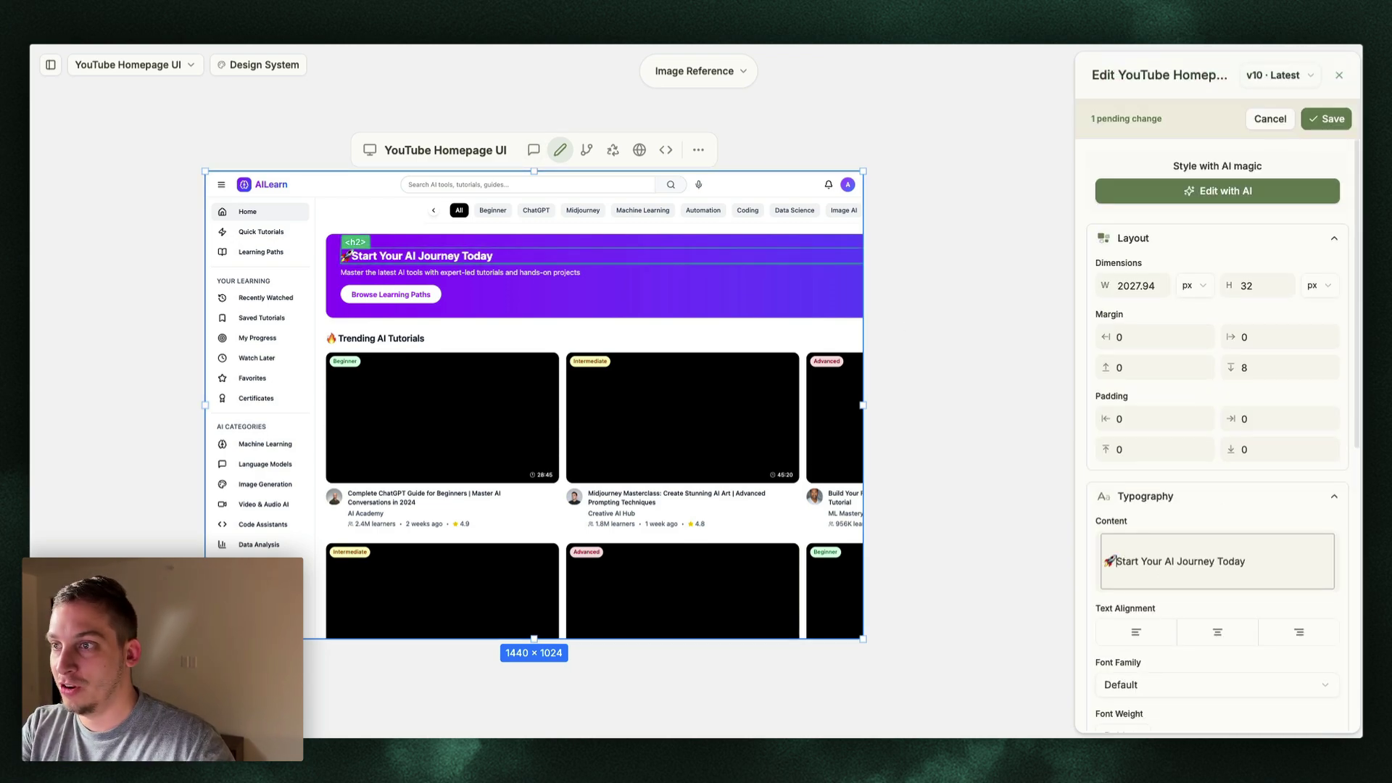
pyautogui.press('BackSpace')
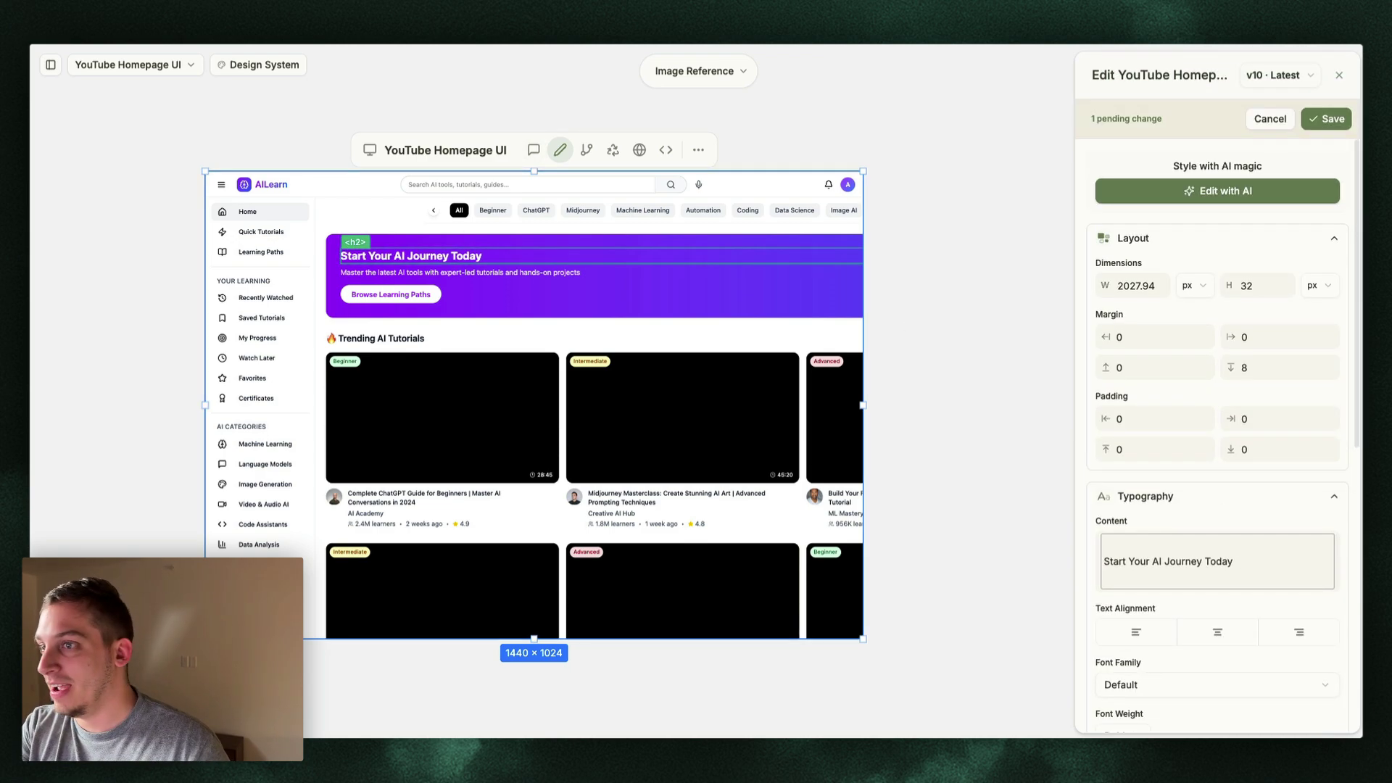
pyautogui.scroll(-4, 1152, 577)
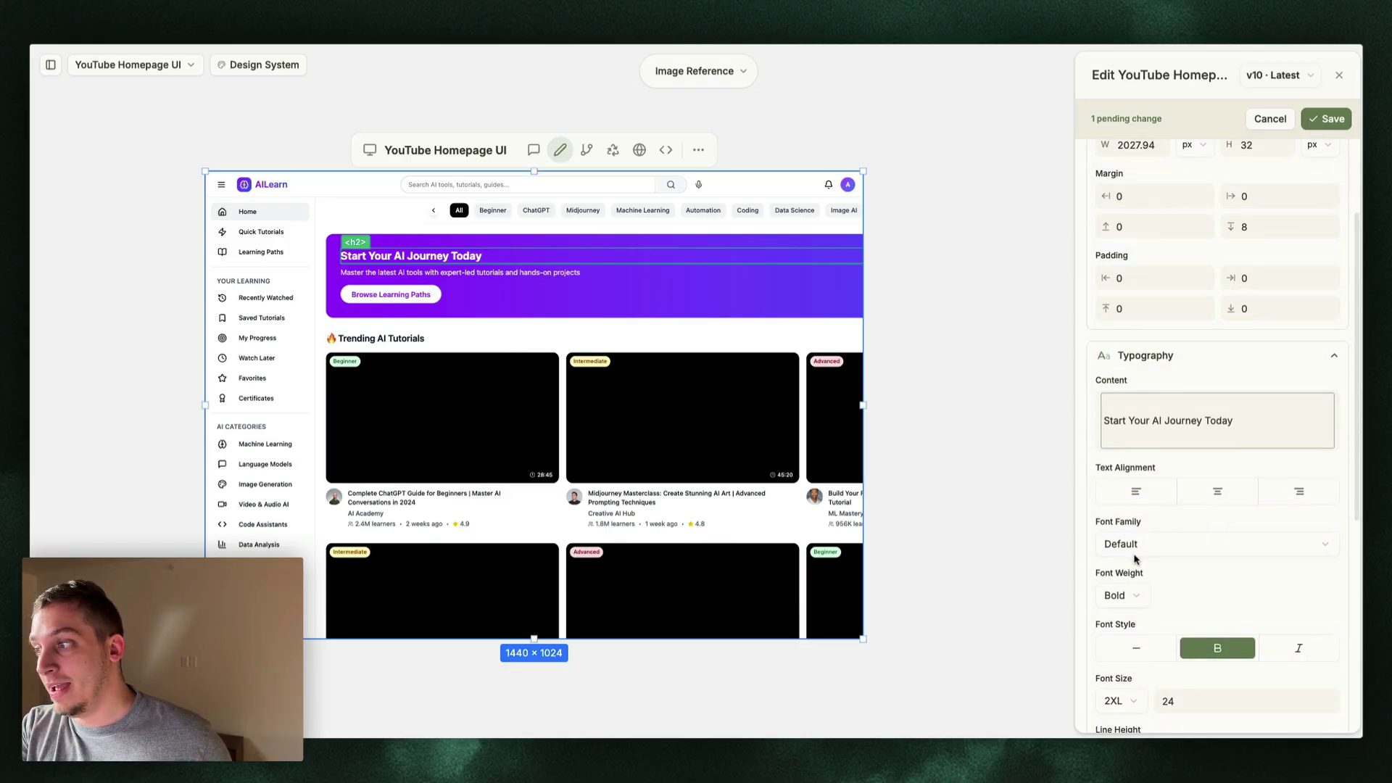
pyautogui.click(1136, 556)
pyautogui.click(1139, 511)
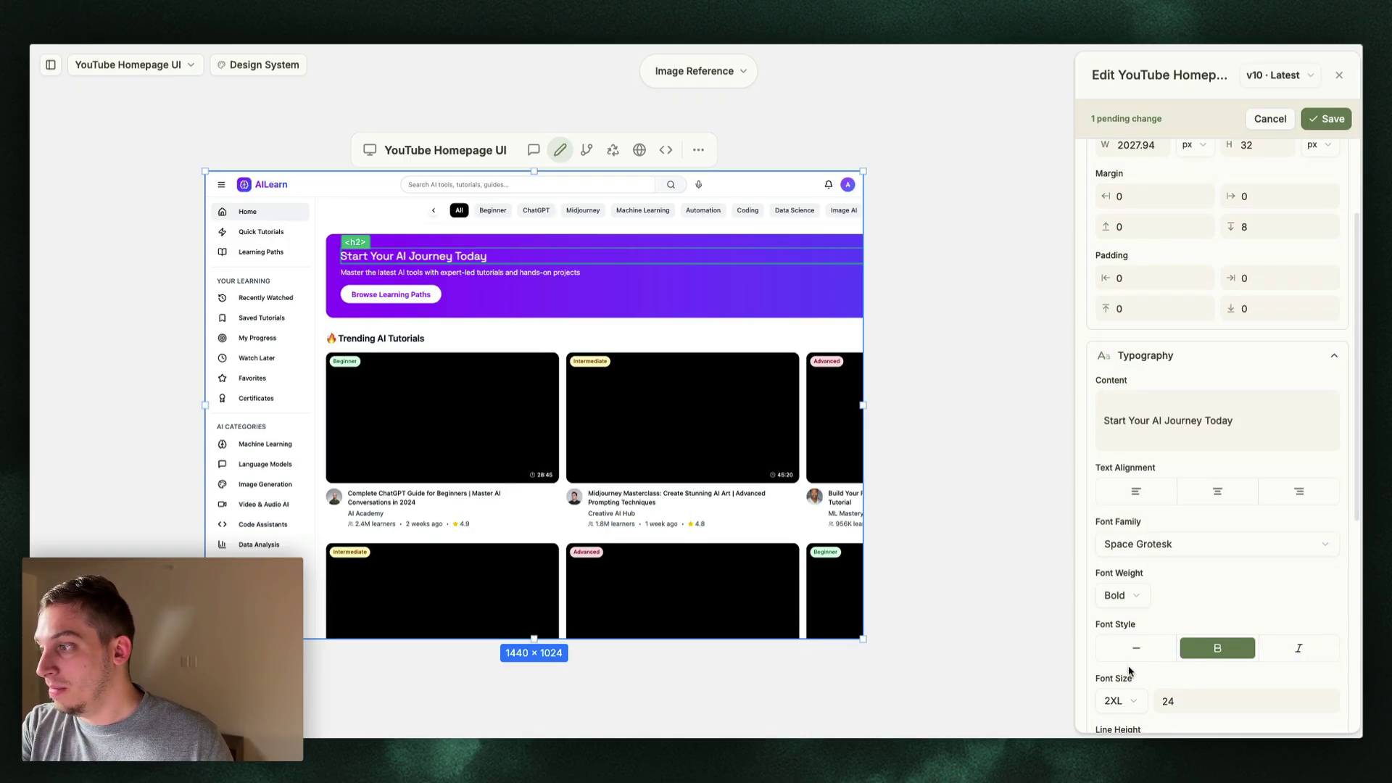
# - Set the heading to 36 px Semi Bold and save the style changes
pyautogui.scroll(-1, 1128, 663)
pyautogui.doubleClick(1165, 661)
pyautogui.write('36')
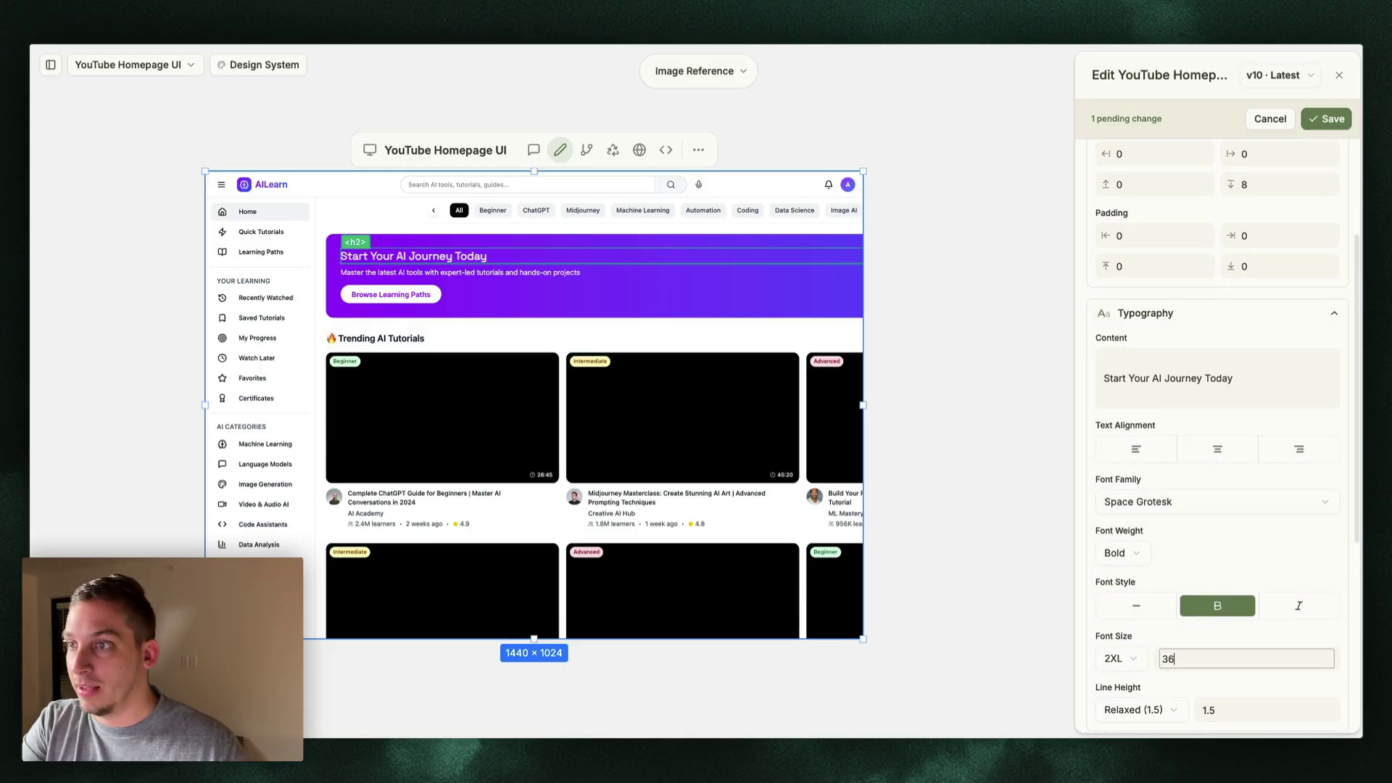
pyautogui.press('Return')
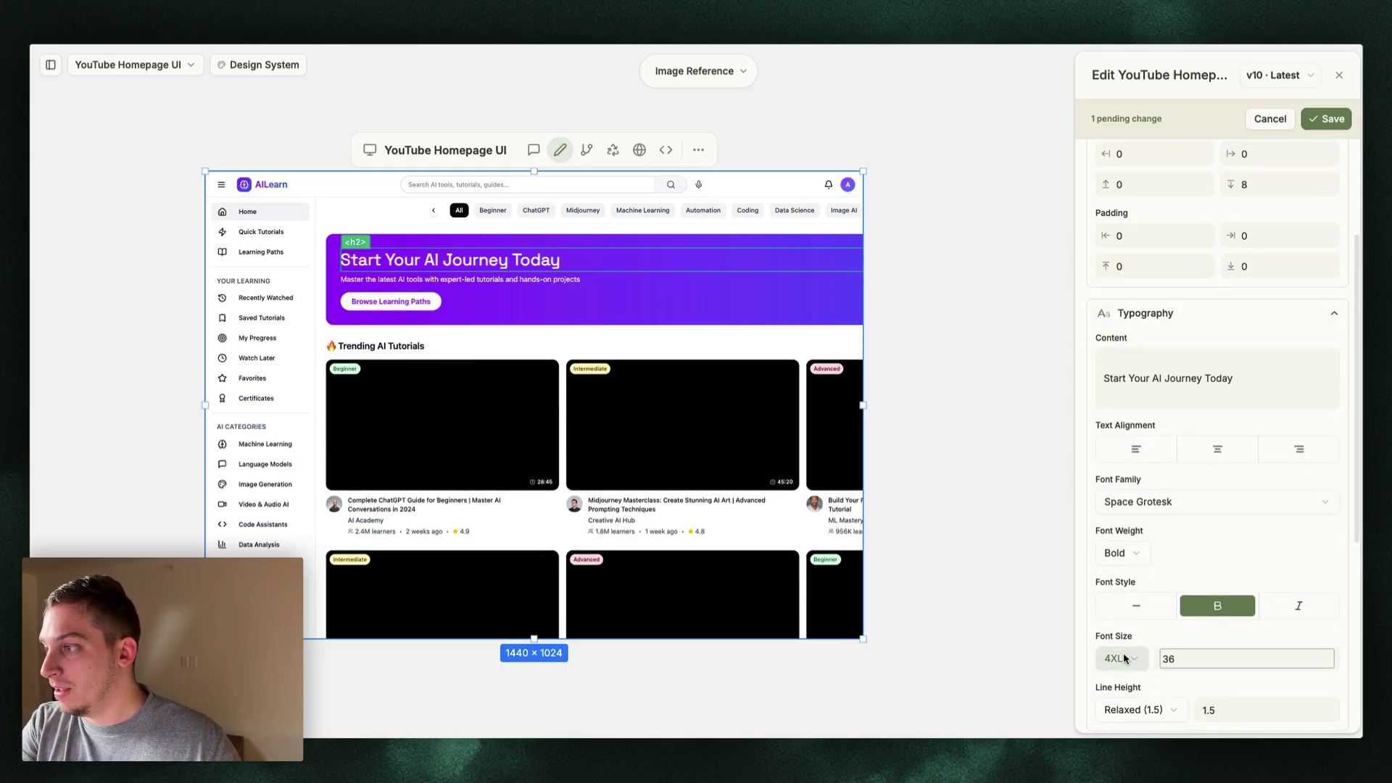
pyautogui.click(1120, 553)
pyautogui.click(1126, 650)
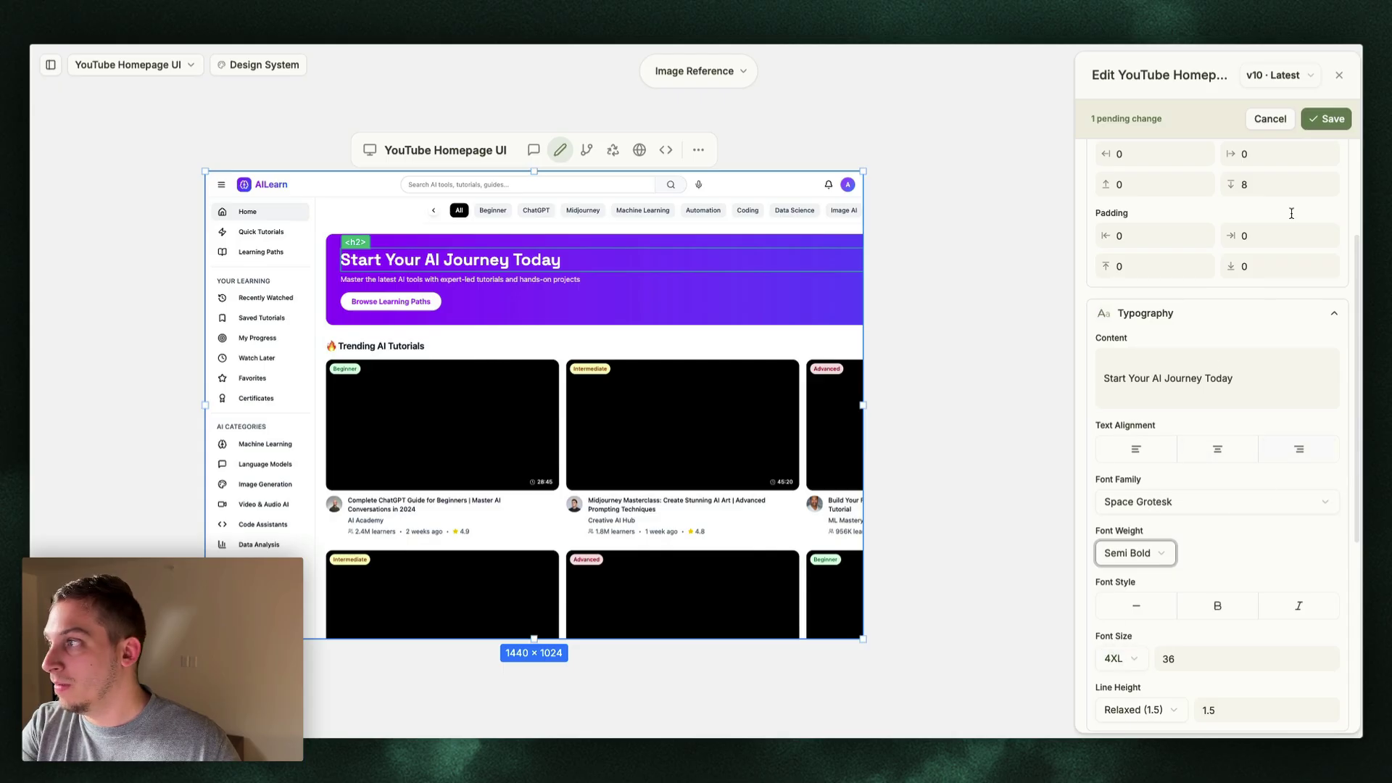
pyautogui.click(1336, 120)
# - Dismiss the design system list, close the Edit panel, and undo the accidental empty Component 2 frame
pyautogui.click(1164, 700)
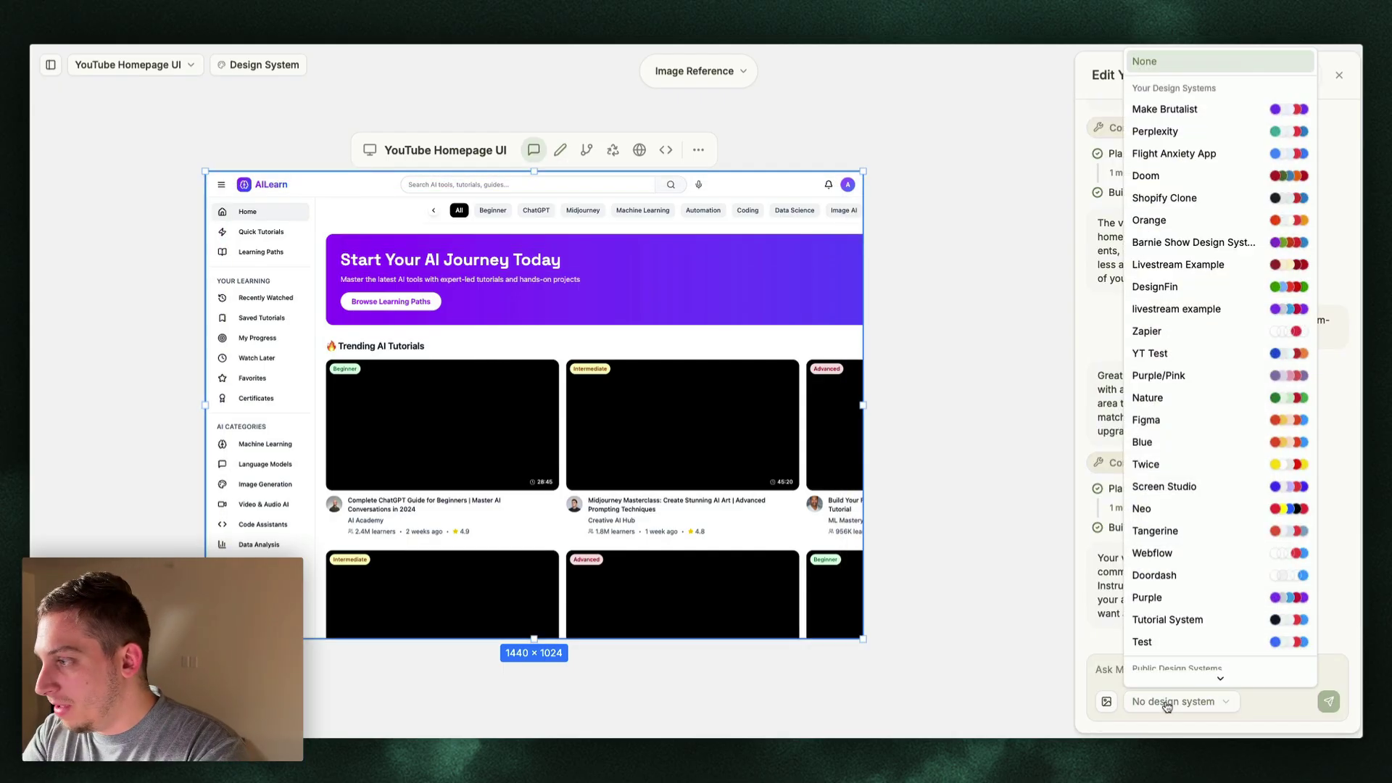
pyautogui.scroll(-3, 1173, 573)
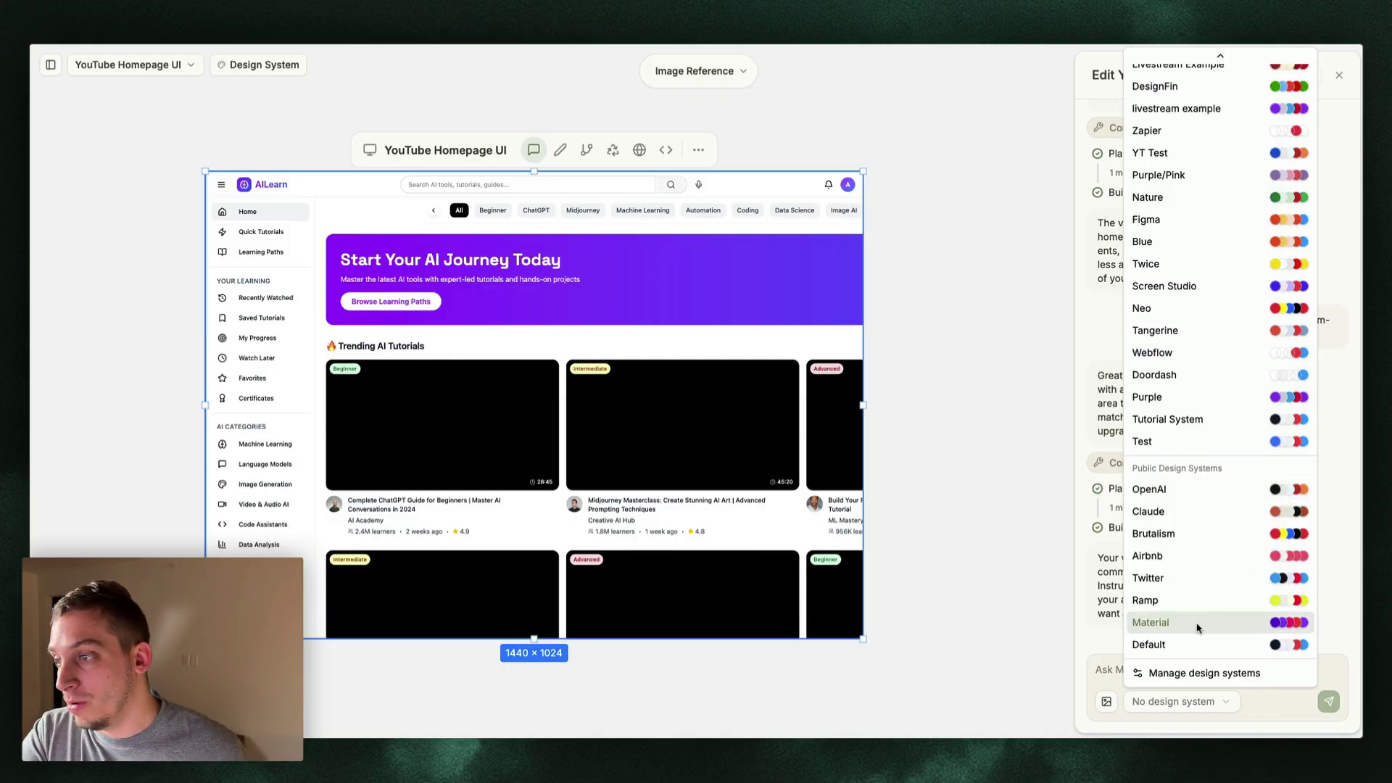
pyautogui.click(1018, 242)
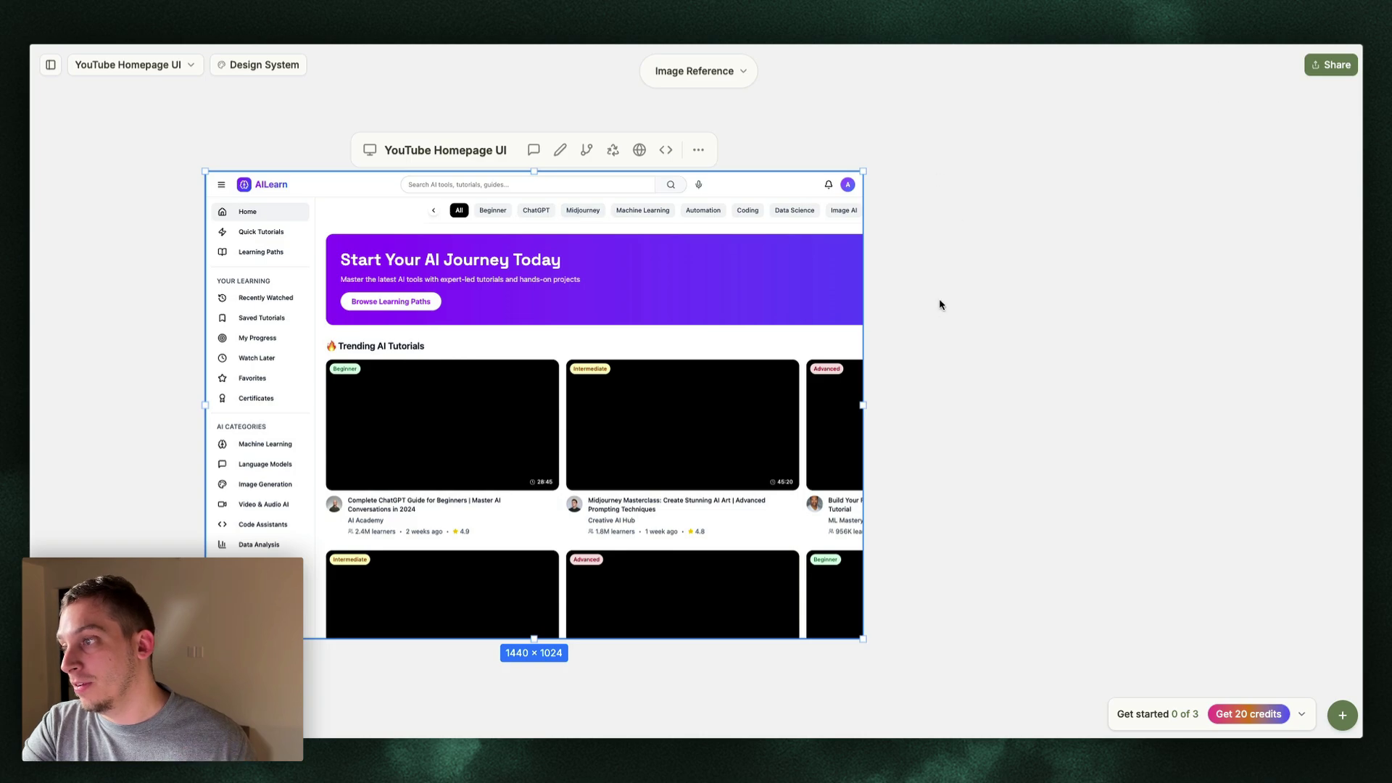
pyautogui.doubleClick(894, 316)
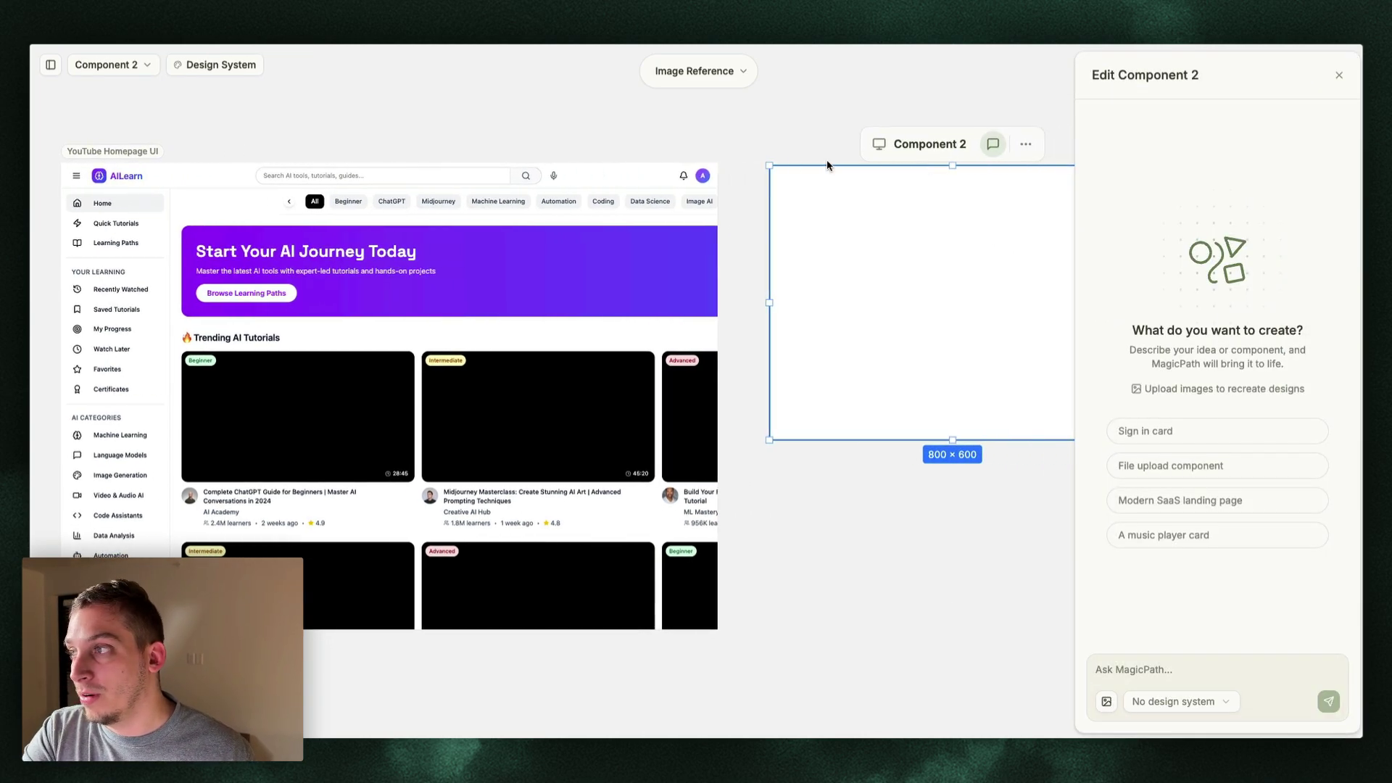
pyautogui.hotkey('ctrl', 'z')
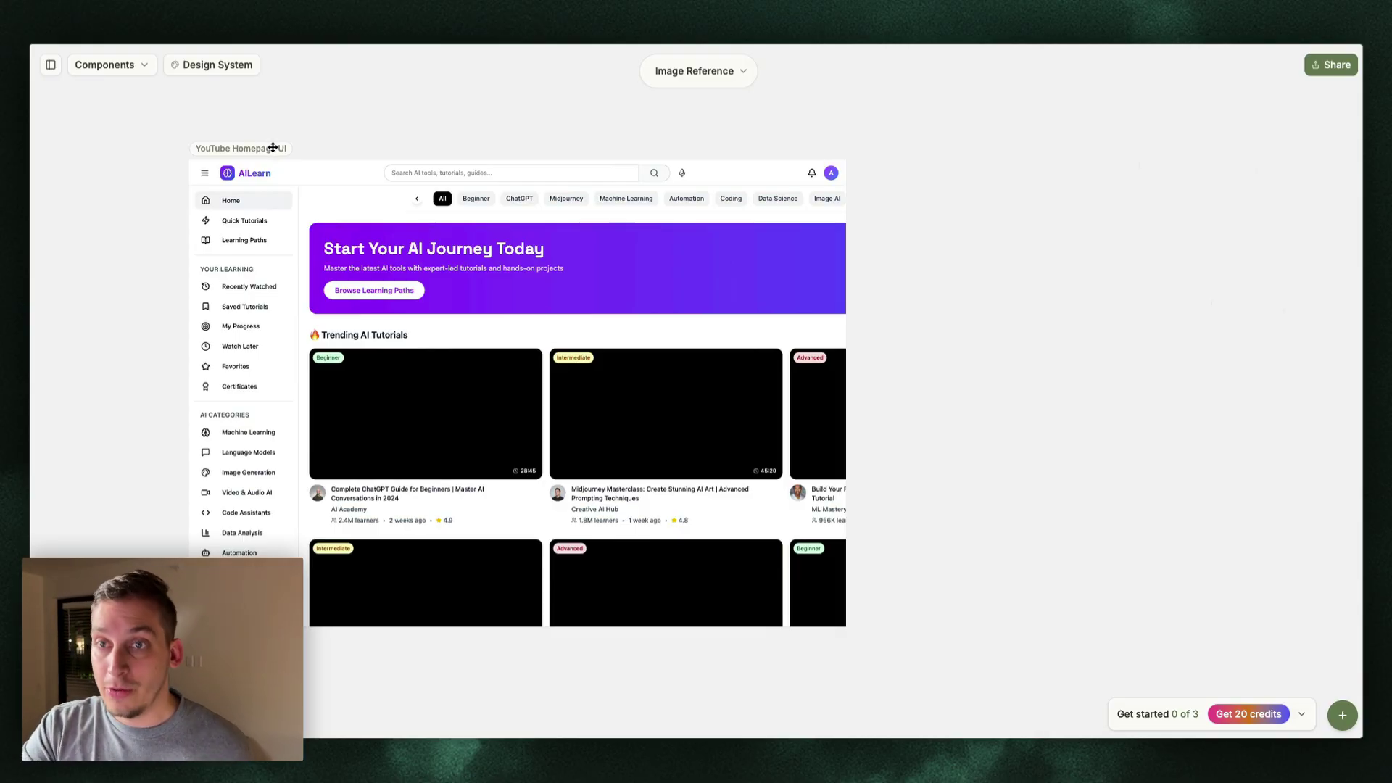
# - Copy the Open in Cursor npx clone command from the YouTube Homepage UI frame's code view
pyautogui.click(272, 149)
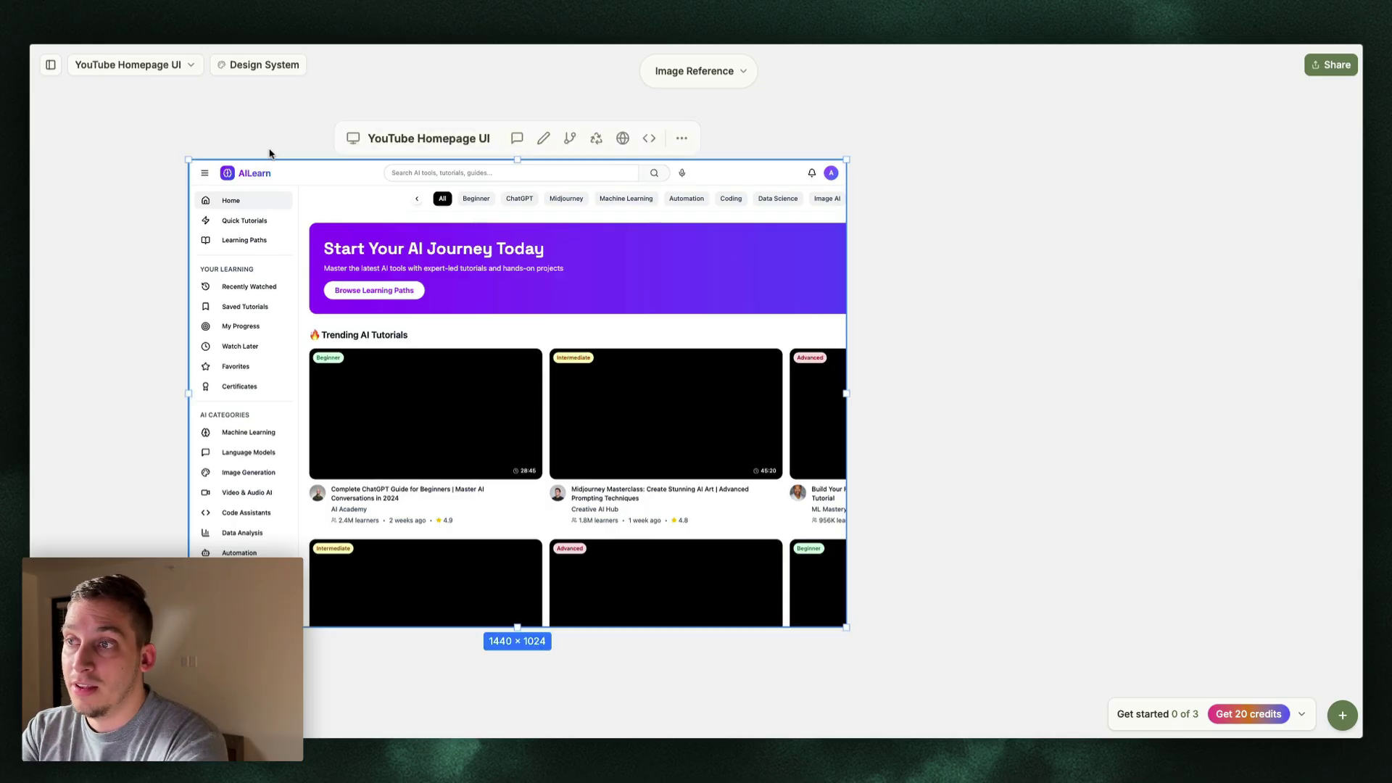
pyautogui.click(645, 145)
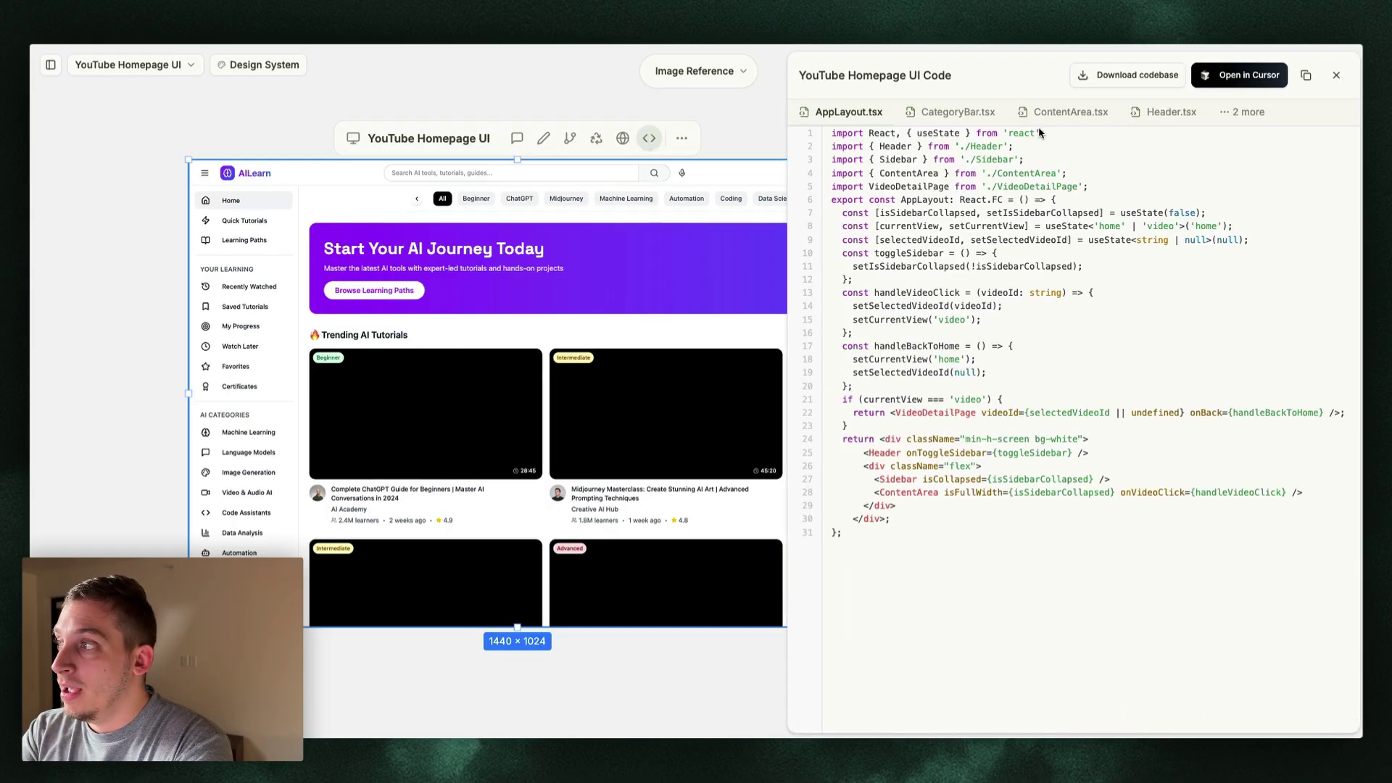
pyautogui.click(1225, 85)
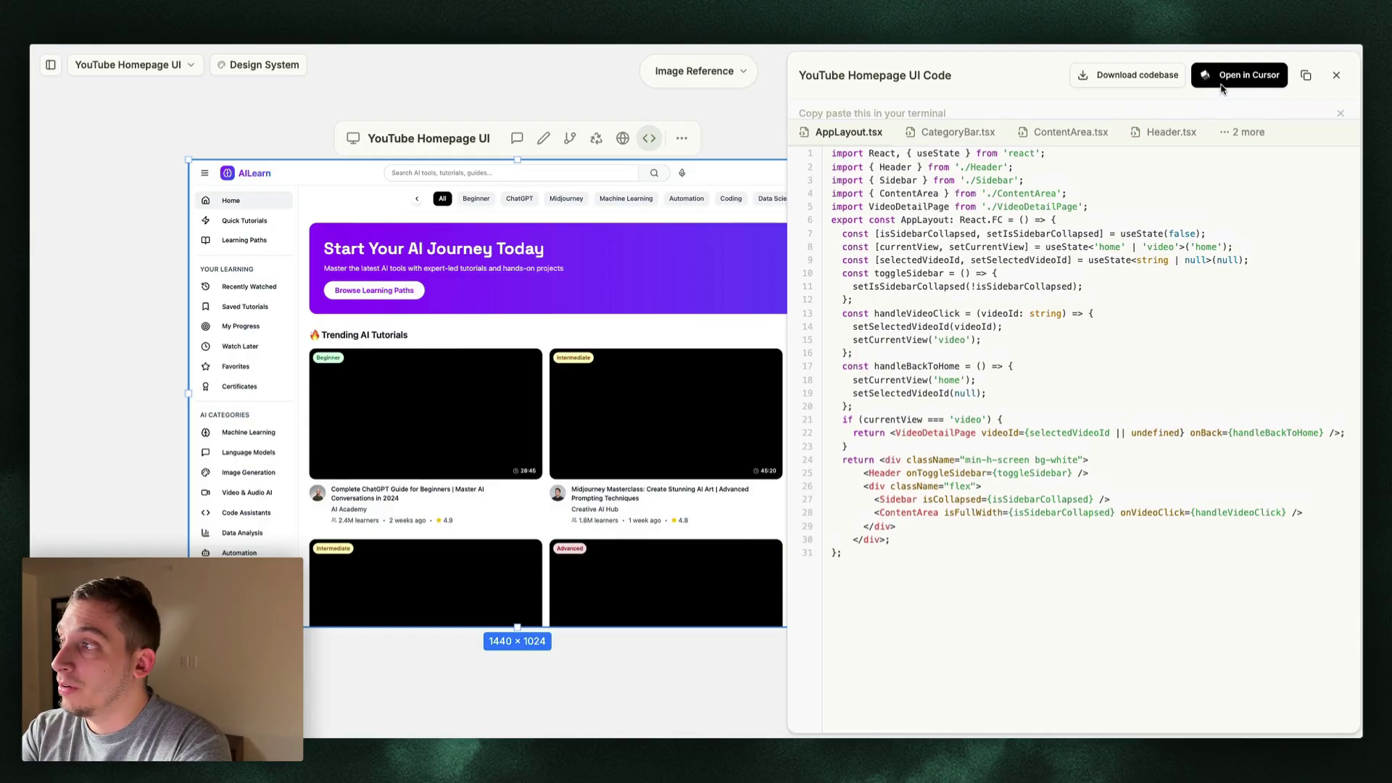
pyautogui.click(1333, 146)
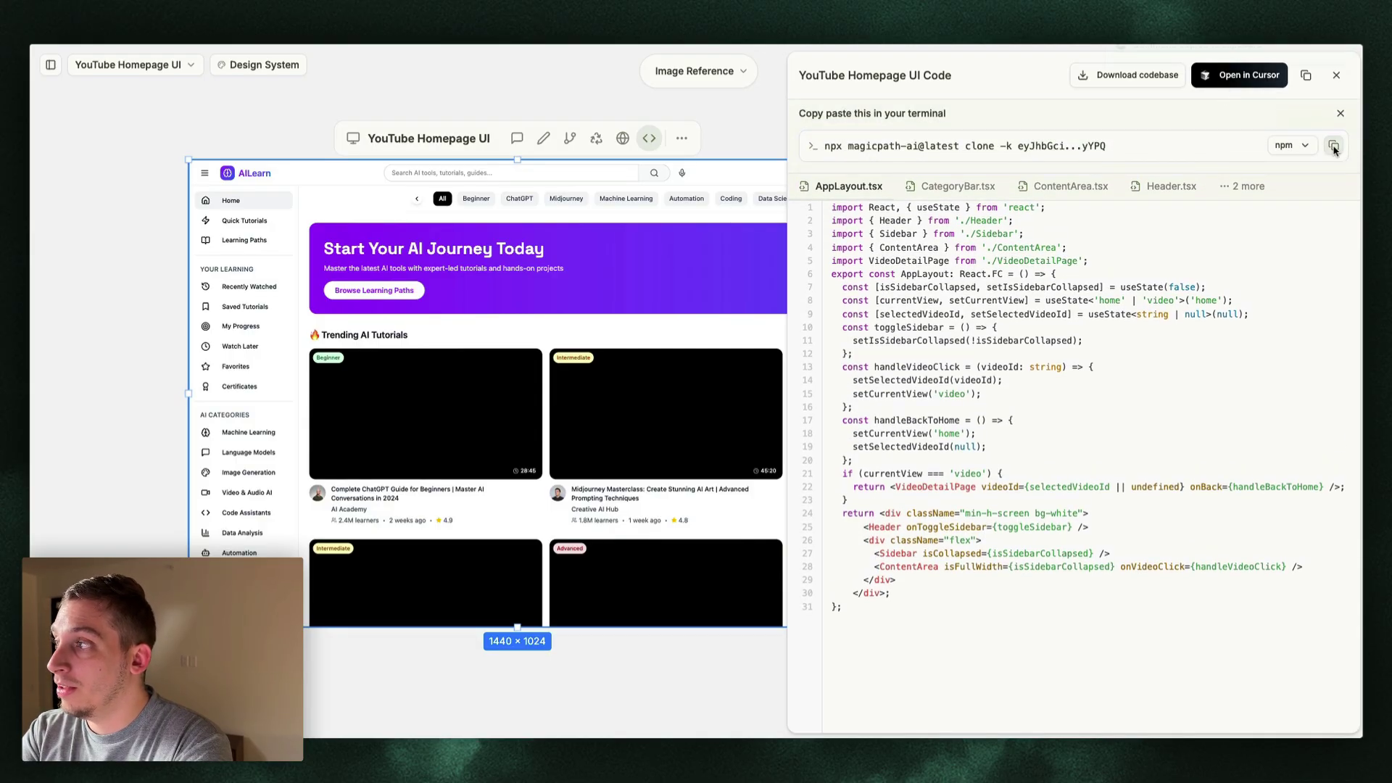
# - Run the clone command in a new terminal to create the ai-learning project, choosing Cursor as IDE
pyautogui.hotkey('ctrl', 'alt', 't')
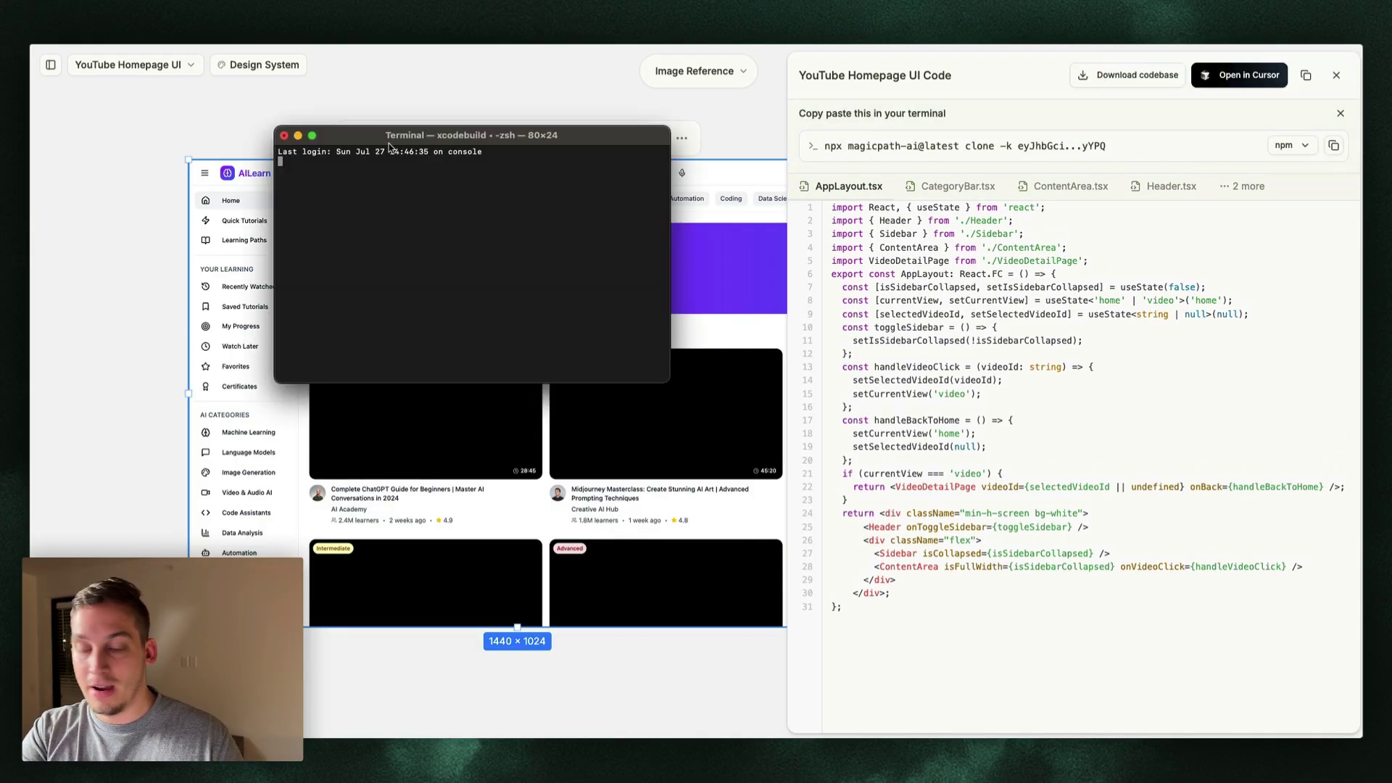
pyautogui.press('super+v')
pyautogui.press('Return')
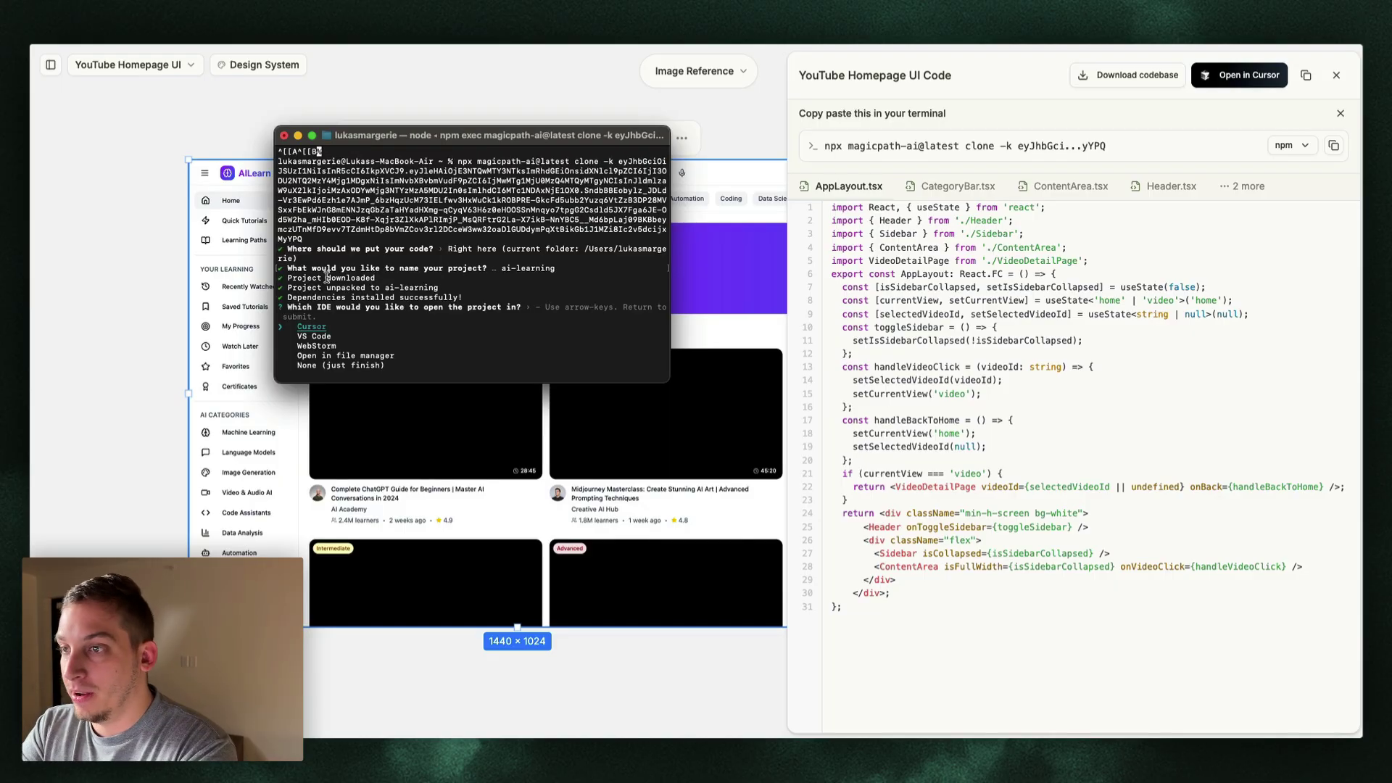
pyautogui.press('Return')
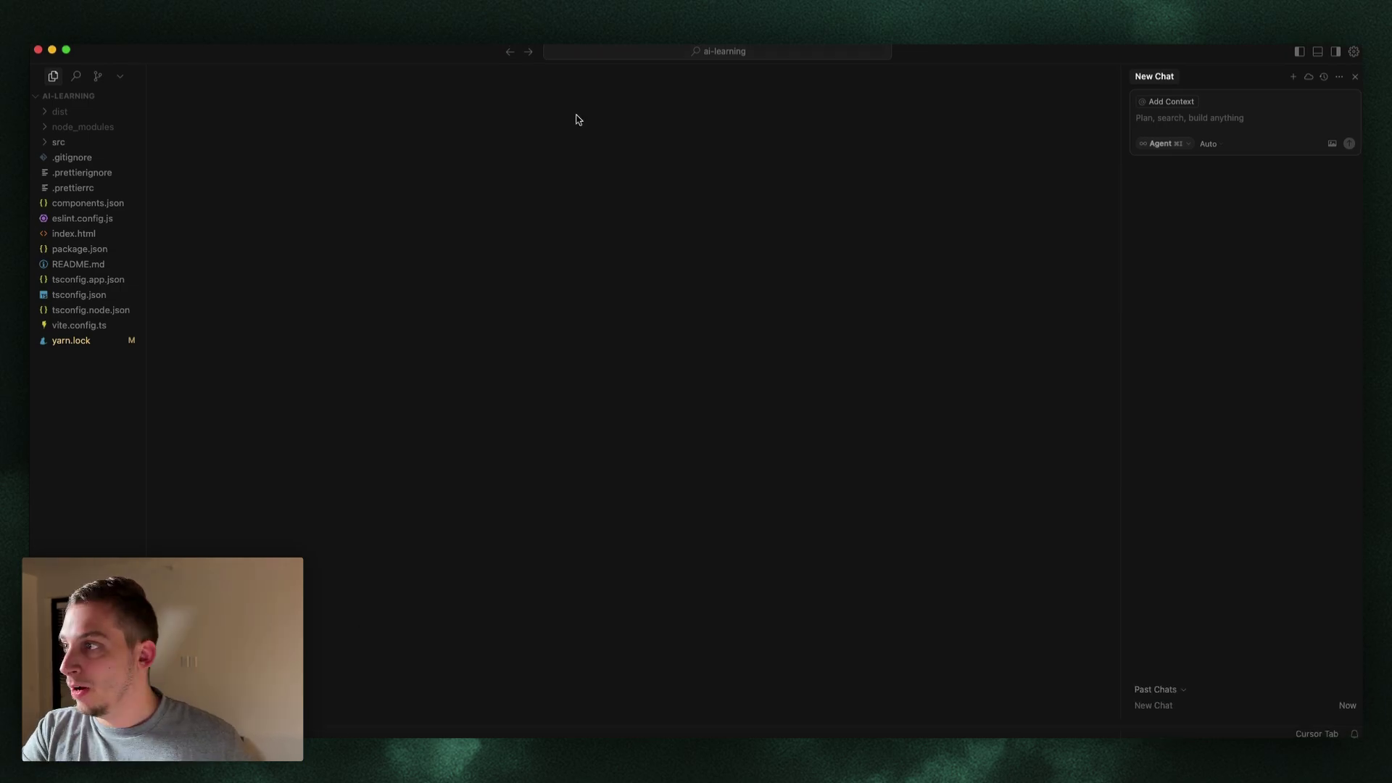
# - Run 'yarn dev' in Cursor's terminal to serve the AILearn homepage on port 5173
pyautogui.click(1318, 57)
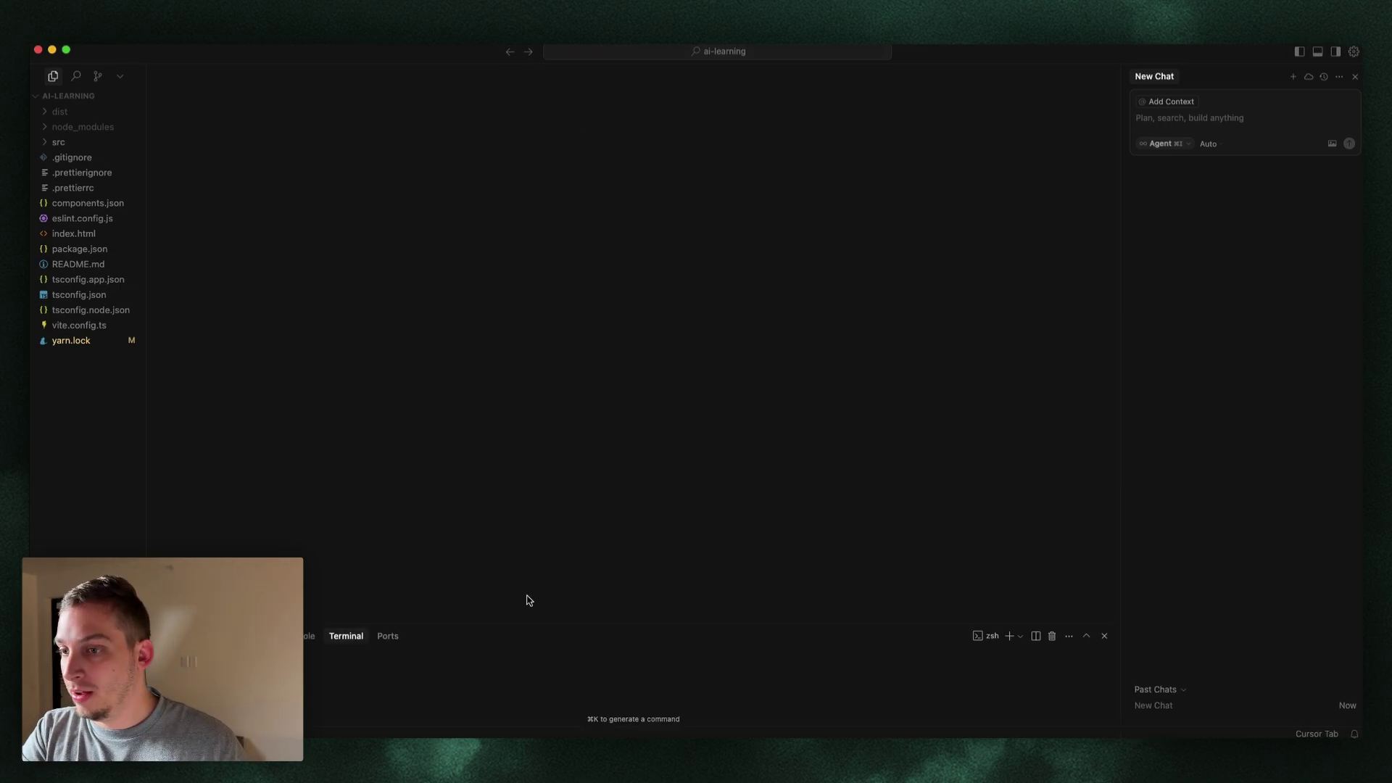
pyautogui.write('yarn dev')
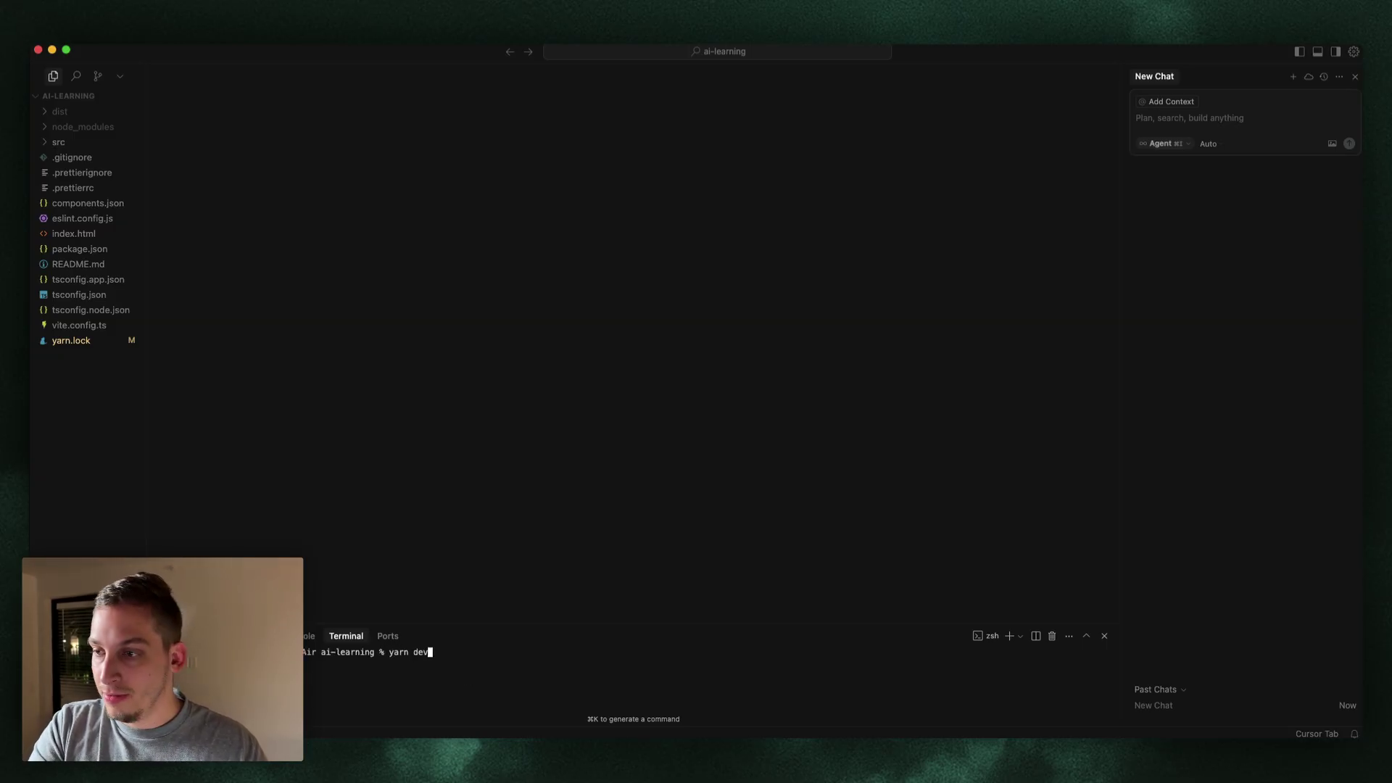
pyautogui.press('Return')
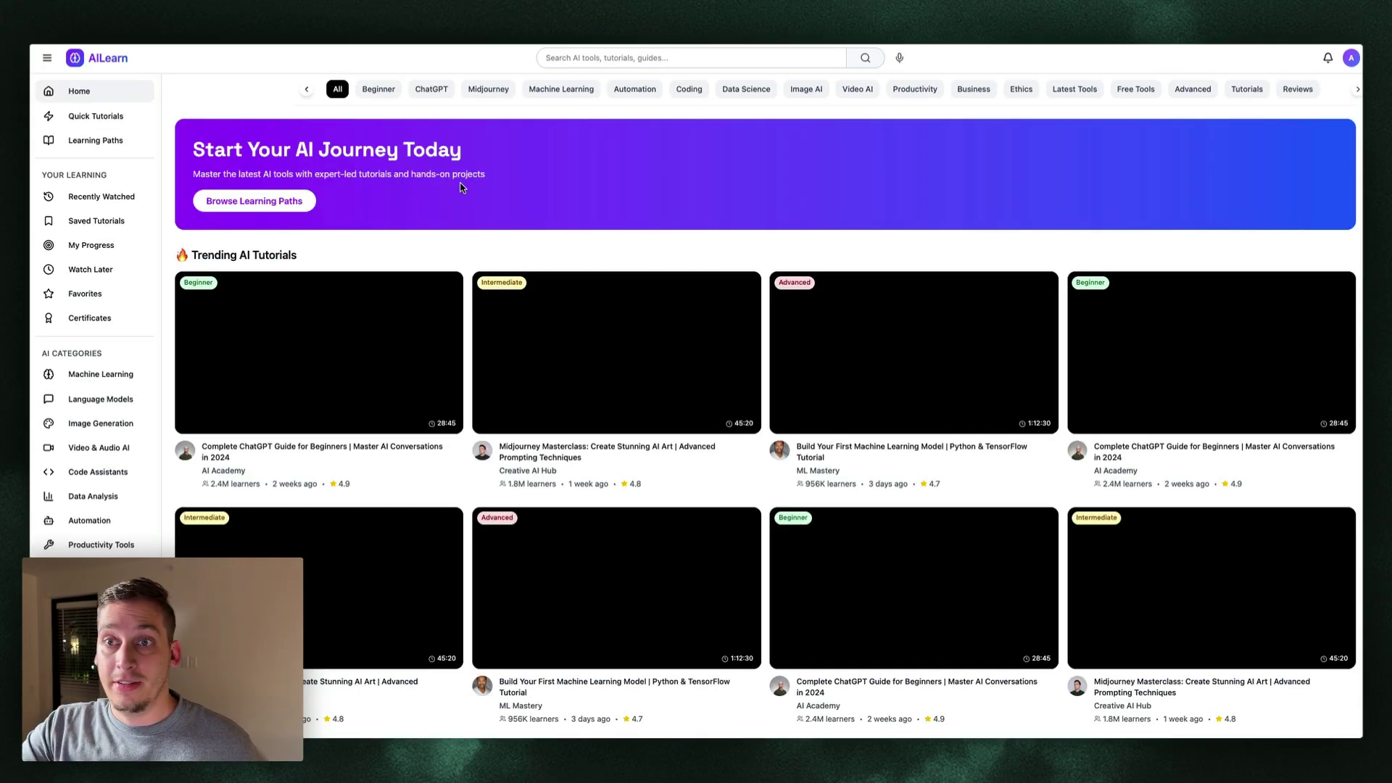
pyautogui.press('super+Tab')
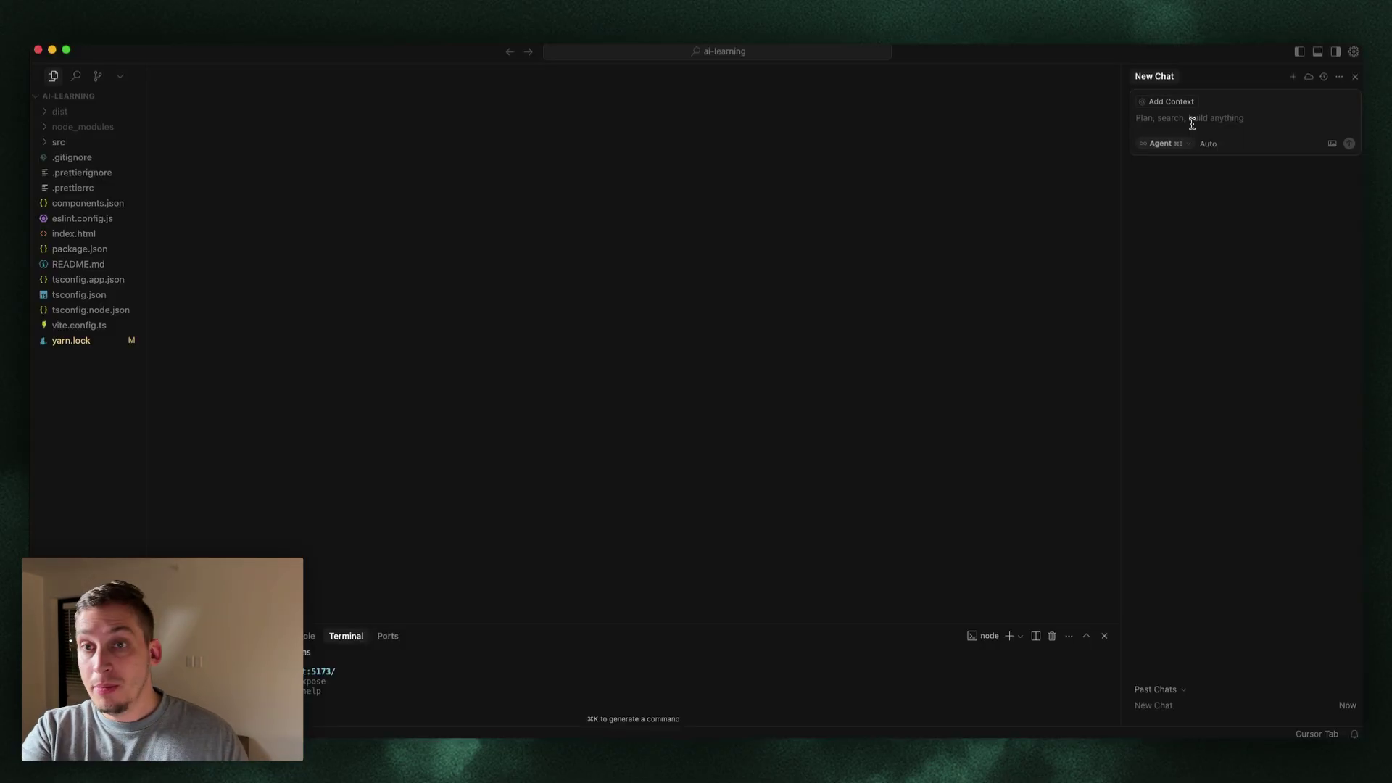